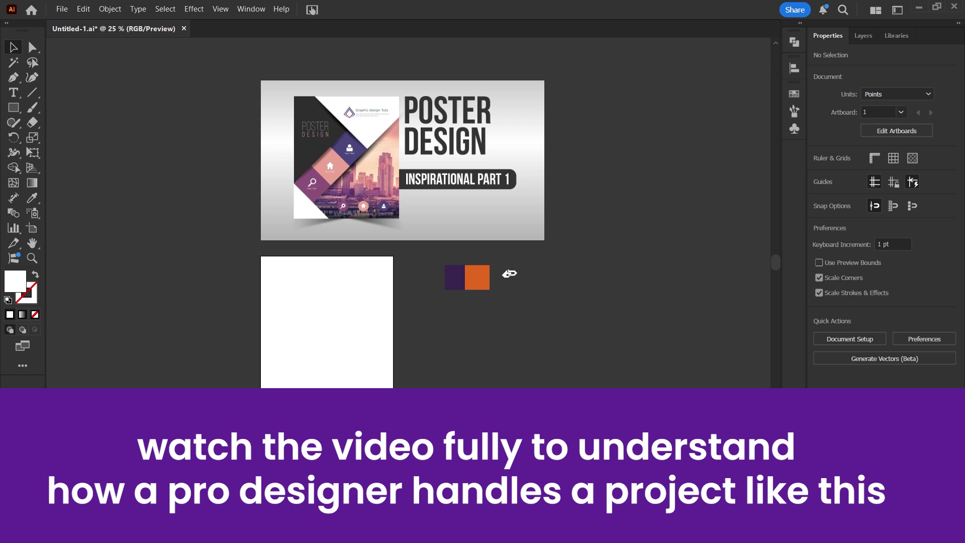
Switch to the browser and look through The Design Mentor's YouTube videos for the "Inspirational Poster Design part 1 Illustrator Speed Art" video
scroll(387, 145, "up", 3)
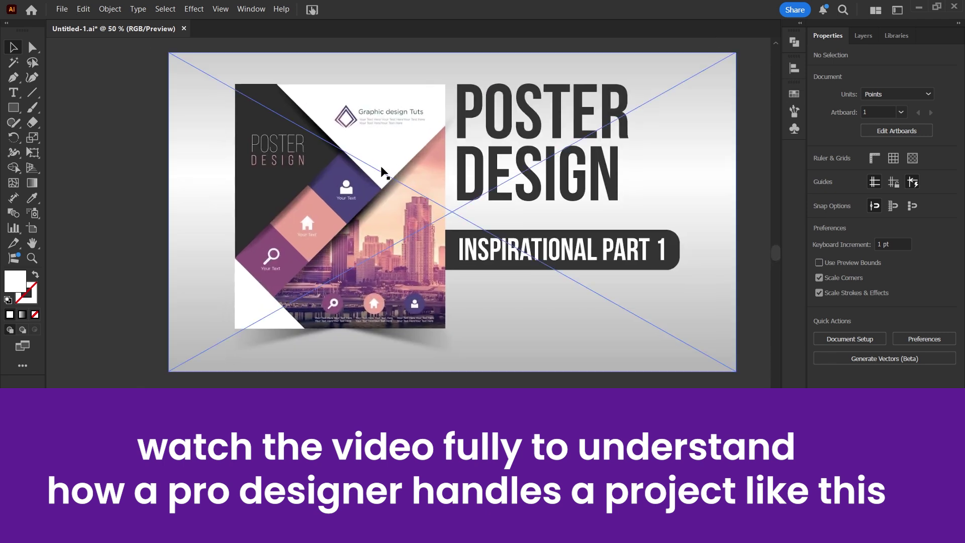
scroll(316, 207, "down", 1)
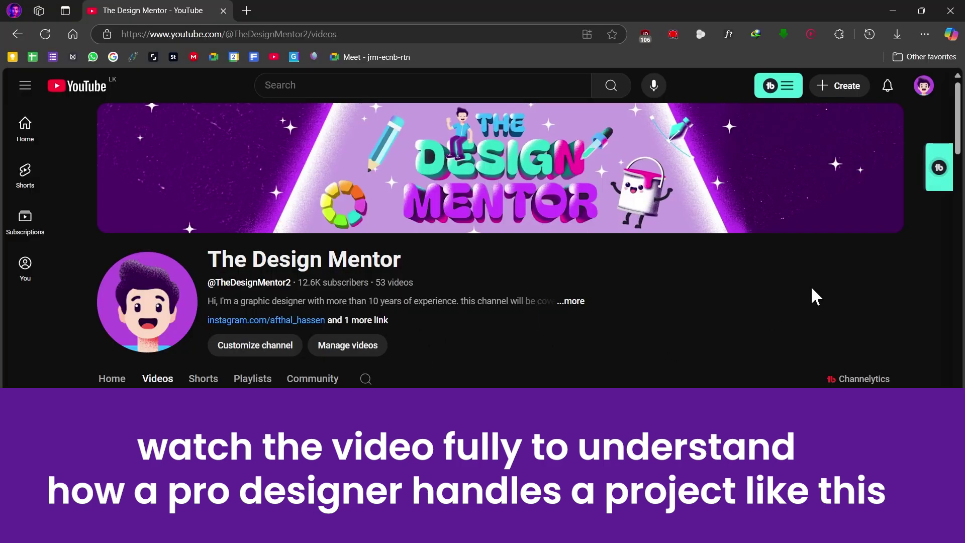
scroll(837, 274, "down", 2)
scroll(840, 279, "down", 9)
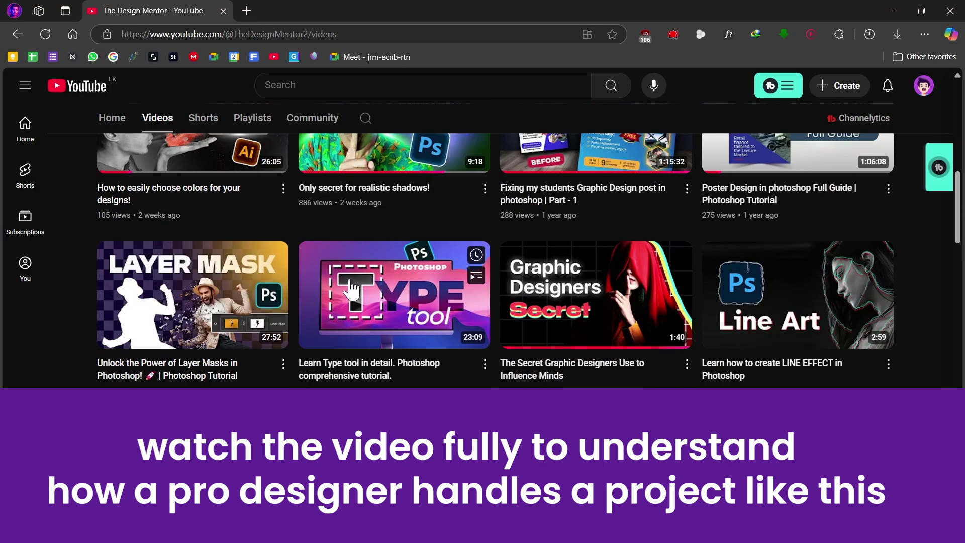
scroll(911, 337, "down", 20)
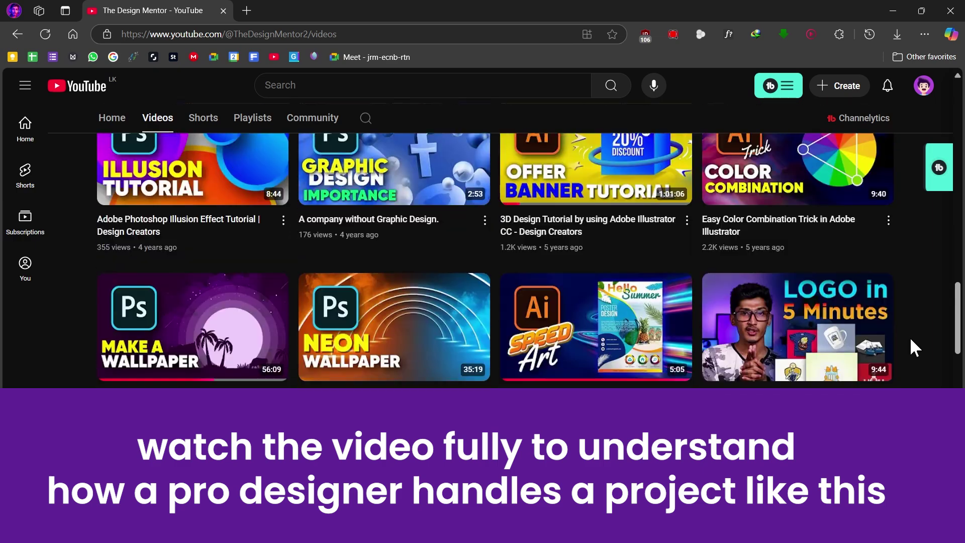
scroll(910, 337, "down", 5)
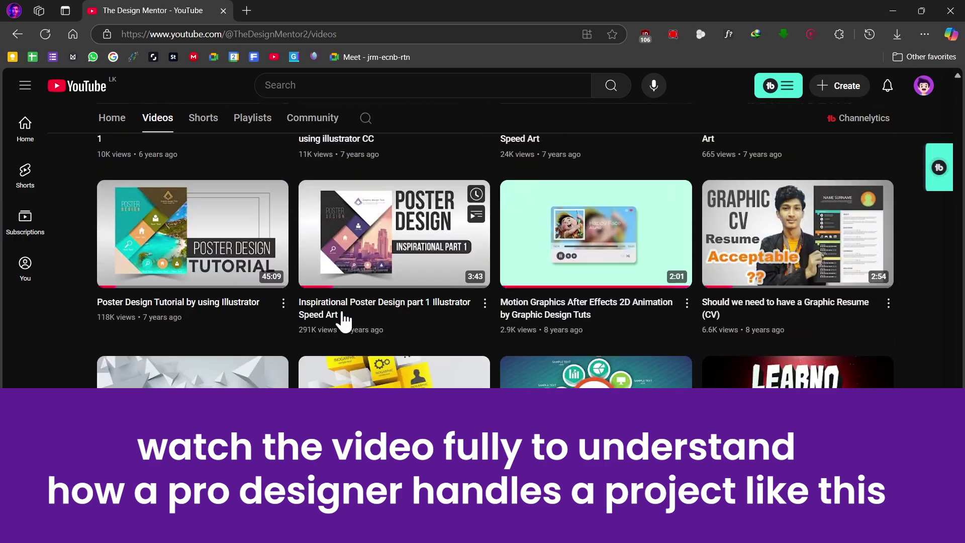
mouse_move(544, 391)
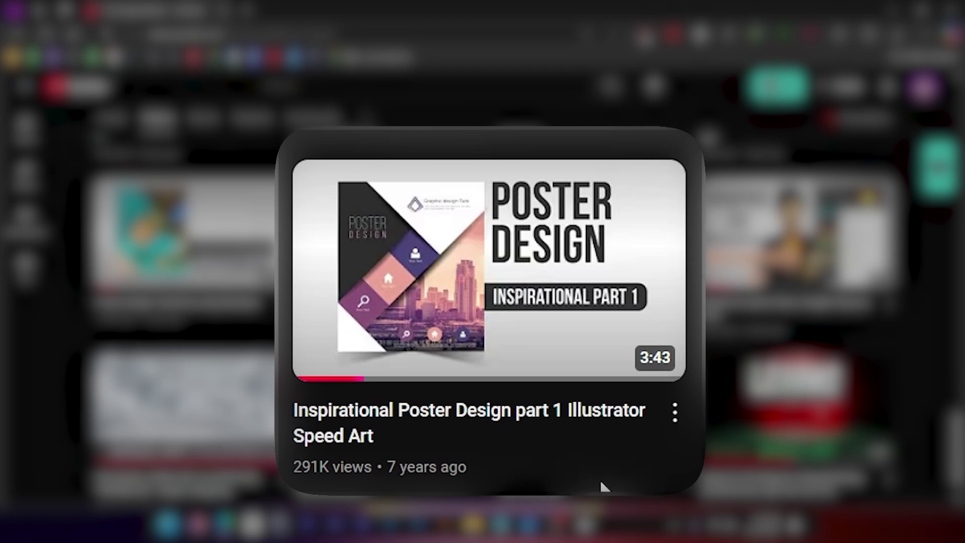
mouse_move(409, 261)
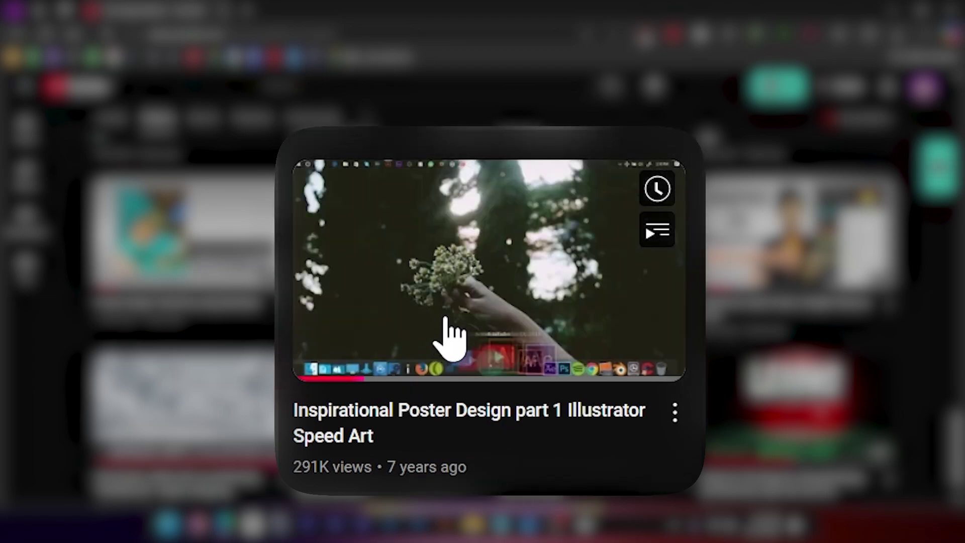
Switch back to Illustrator and examine the reference poster's layout, including its title, logo, diagonal icon squares and city photo
key("alt+Tab")
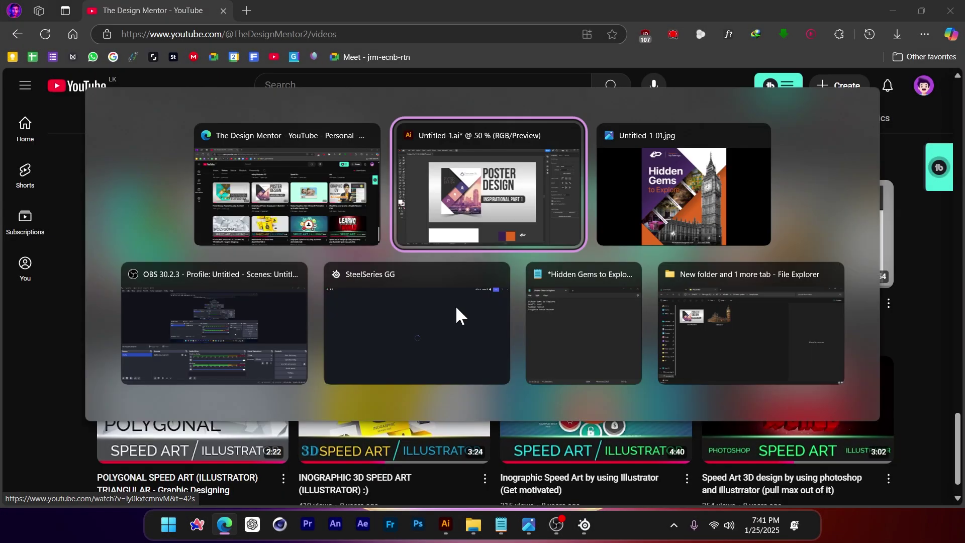
scroll(326, 216, "up", 1)
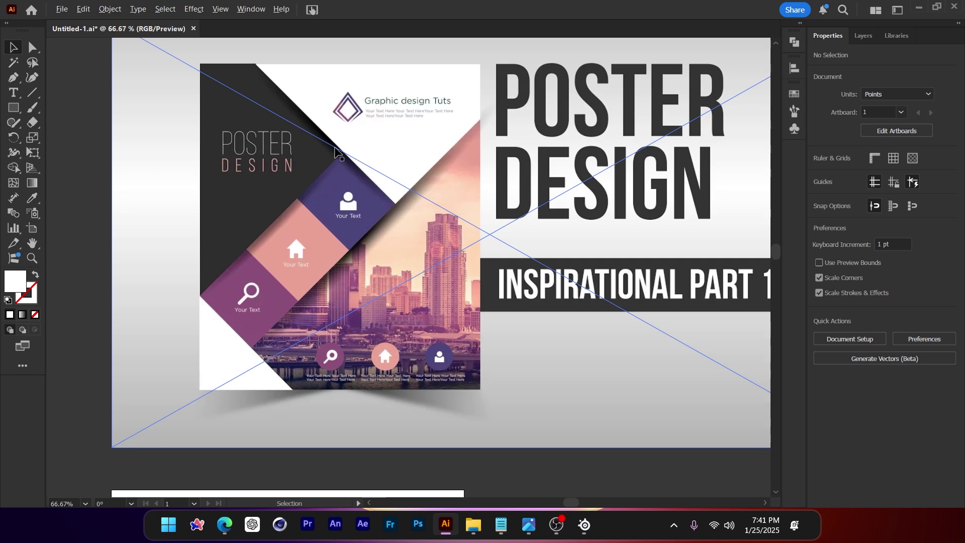
scroll(334, 148, "up", 1)
scroll(335, 148, "down", 1)
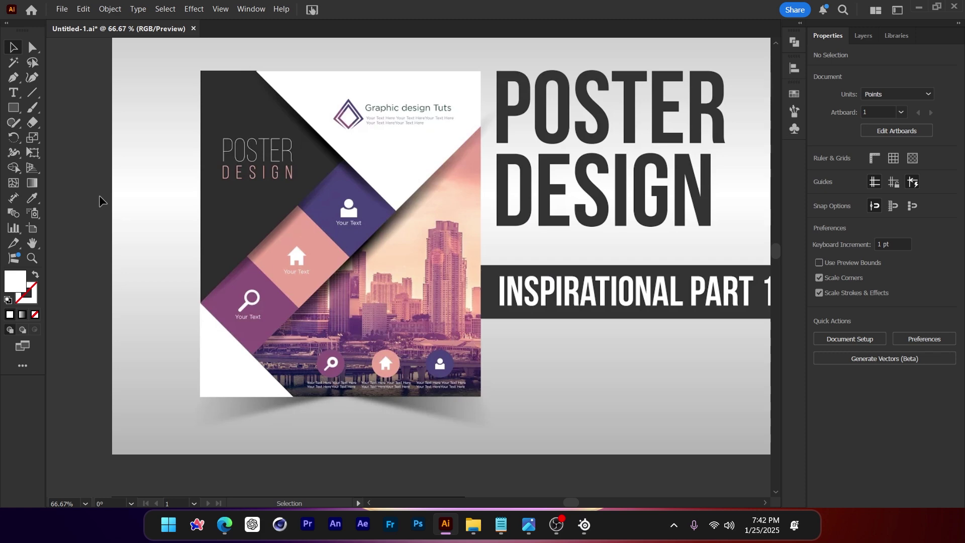
key("ctrl+minus")
key("ctrl+minus")
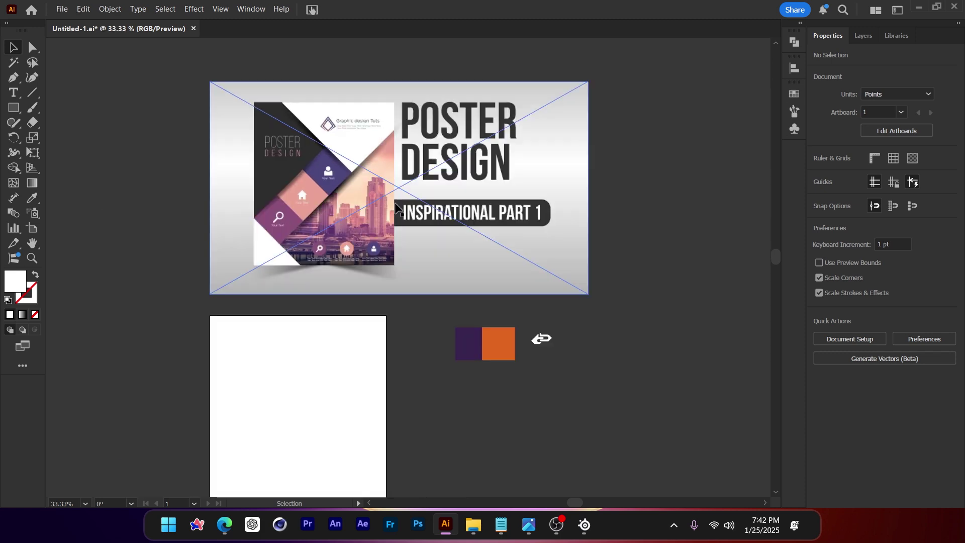
scroll(318, 125, "up", 1)
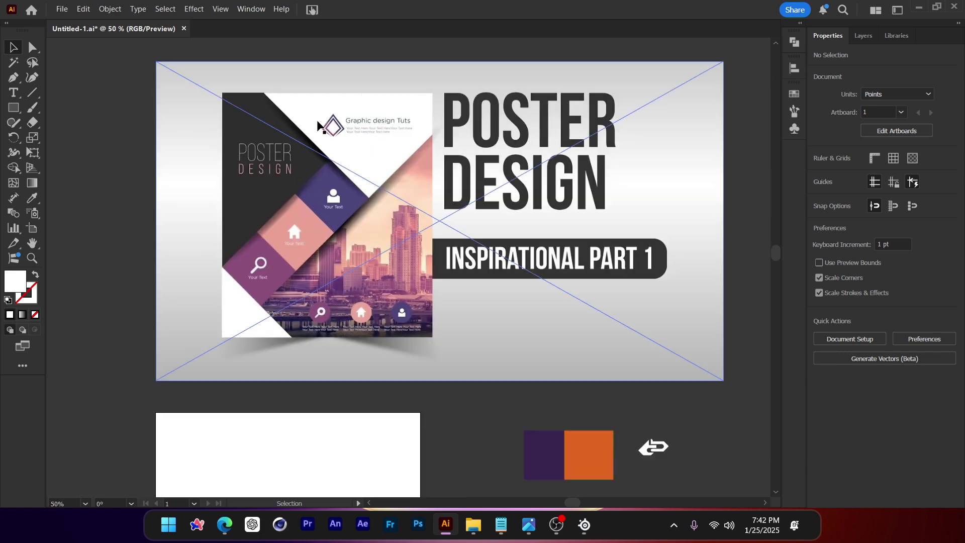
mouse_move(498, 416)
left_mouse_down()
mouse_move(499, 371)
mouse_move(511, 421)
left_mouse_up()
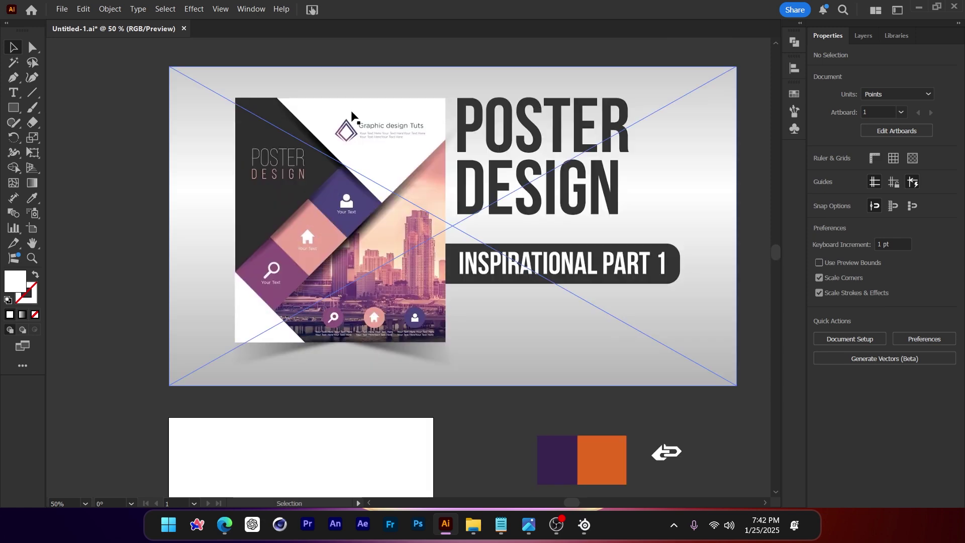
scroll(351, 112, "up", 1)
left_click_drag(350, 191, 347, 173)
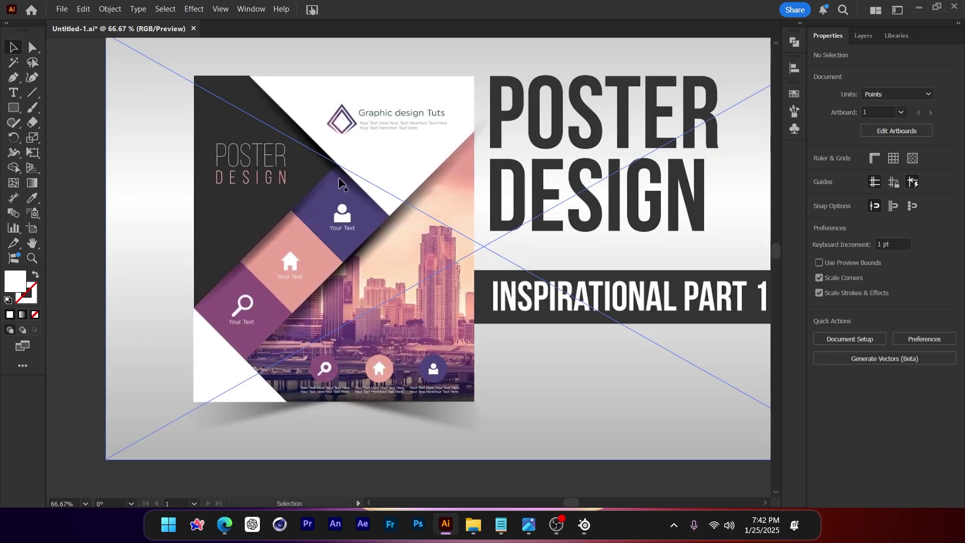
scroll(340, 93, "down", 1)
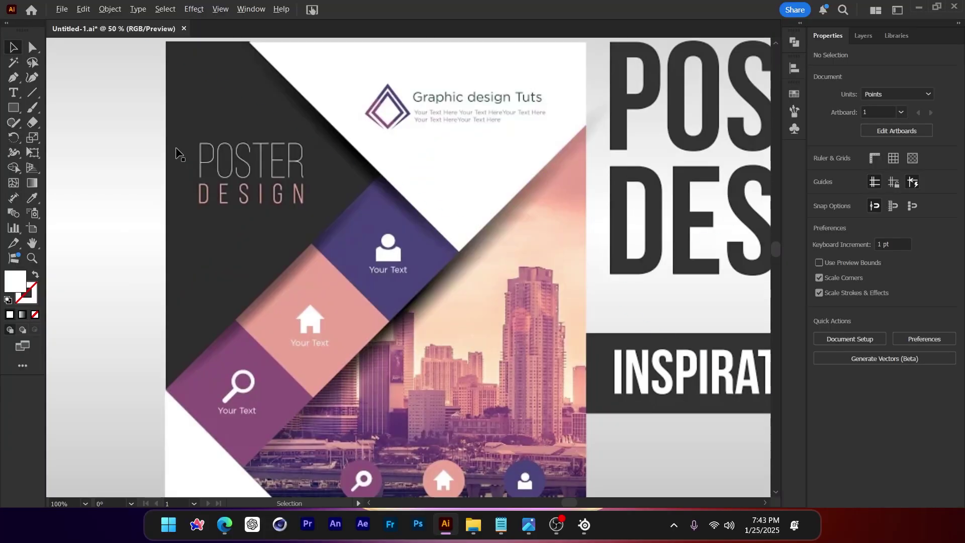
scroll(369, 220, "up", 1)
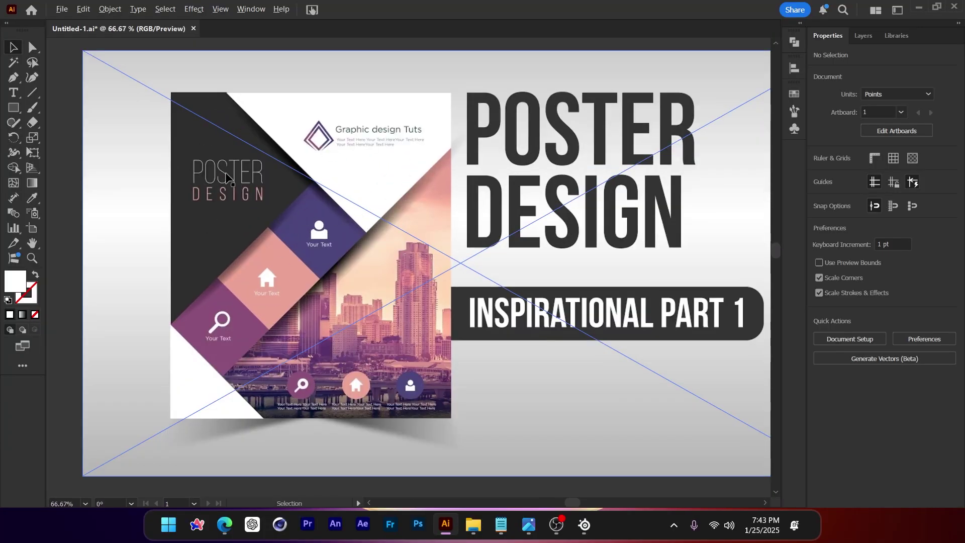
scroll(226, 177, "up", 1)
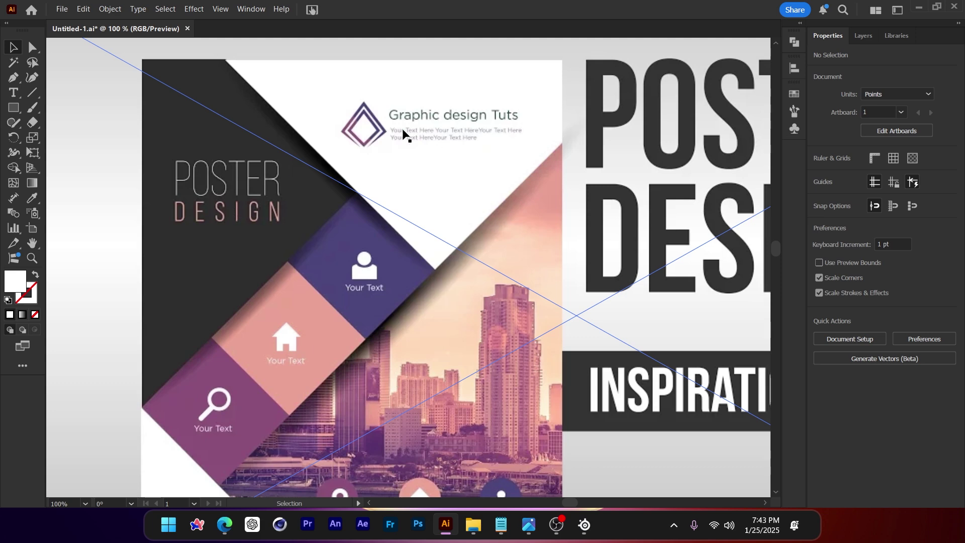
Look over the blank artboard and the purple and orange colour swatches and white logo placed beside it
scroll(249, 151, "down", 3)
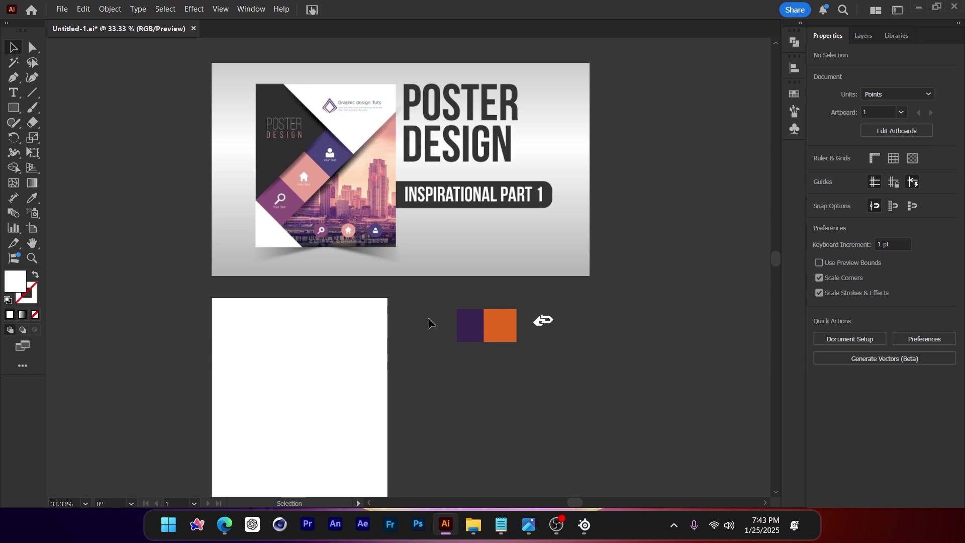
scroll(432, 322, "down", 3)
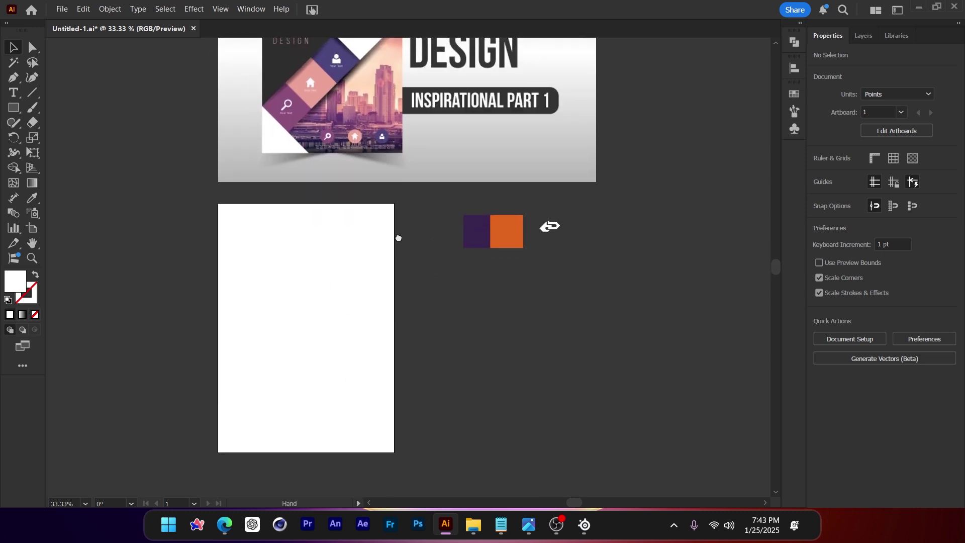
left_click_drag(396, 236, 416, 323)
scroll(460, 298, "down", 1)
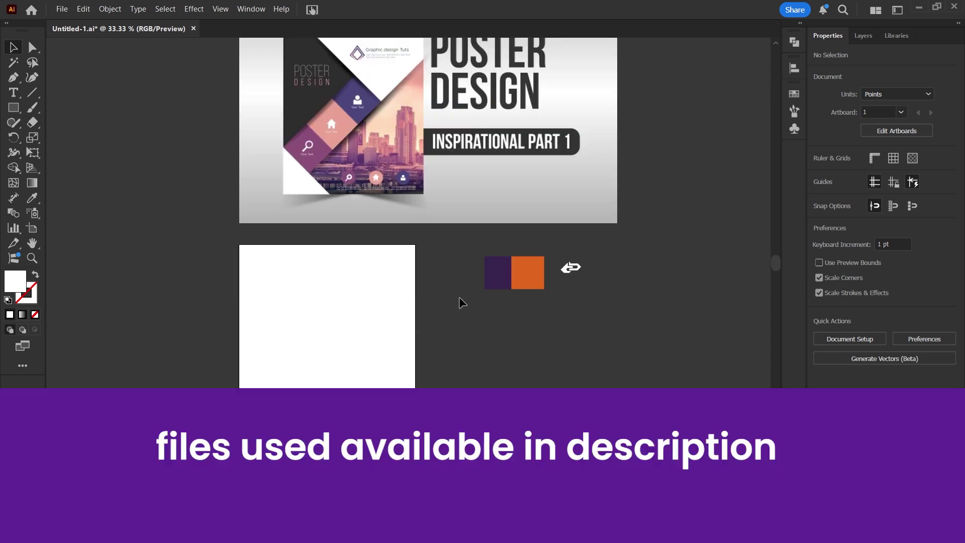
scroll(463, 301, "down", 1)
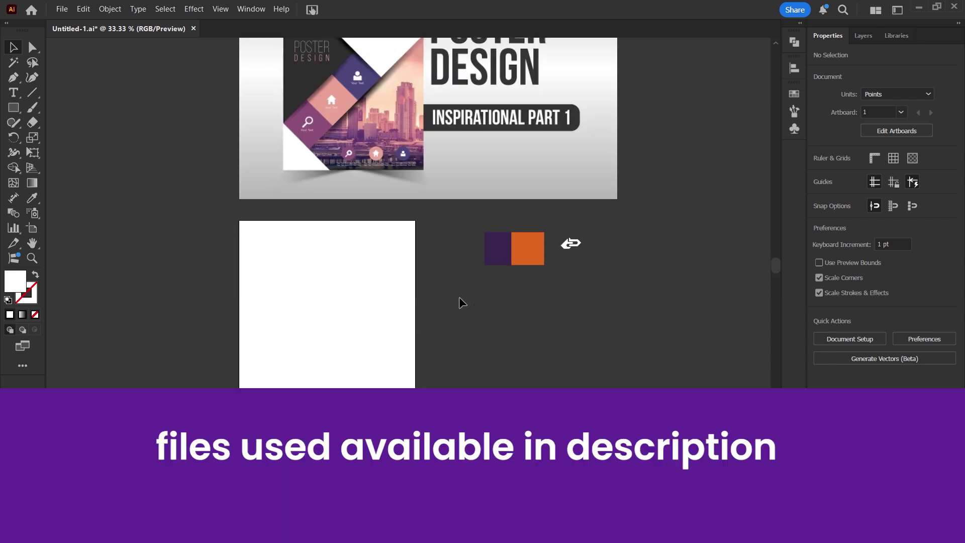
scroll(451, 297, "down", 1)
scroll(334, 349, "up", 1)
scroll(508, 294, "down", 1)
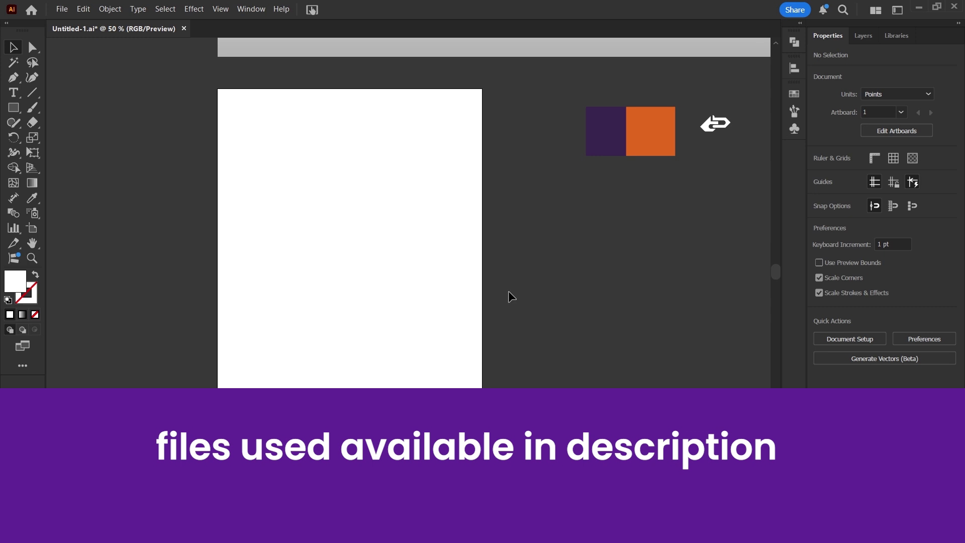
scroll(502, 294, "down", 1)
Examine the diagonal shapes and shadows of the reference poster above the blank artboard again
scroll(472, 298, "up", 4)
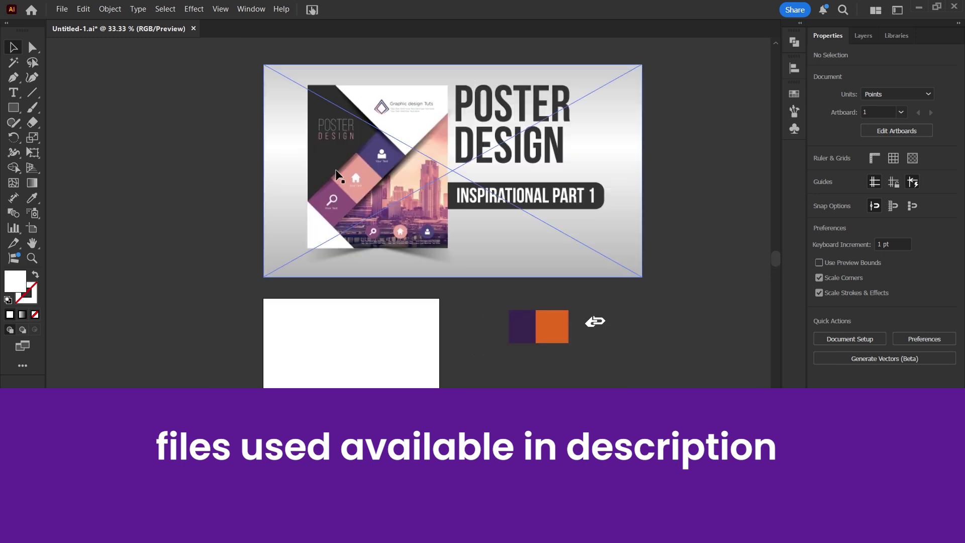
scroll(395, 118, "up", 1)
scroll(424, 164, "up", 1)
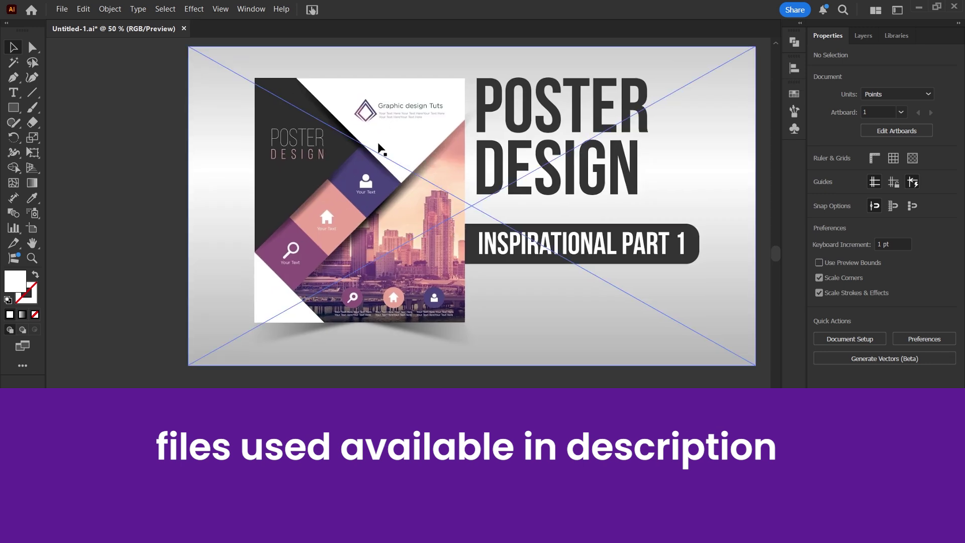
scroll(303, 138, "up", 1)
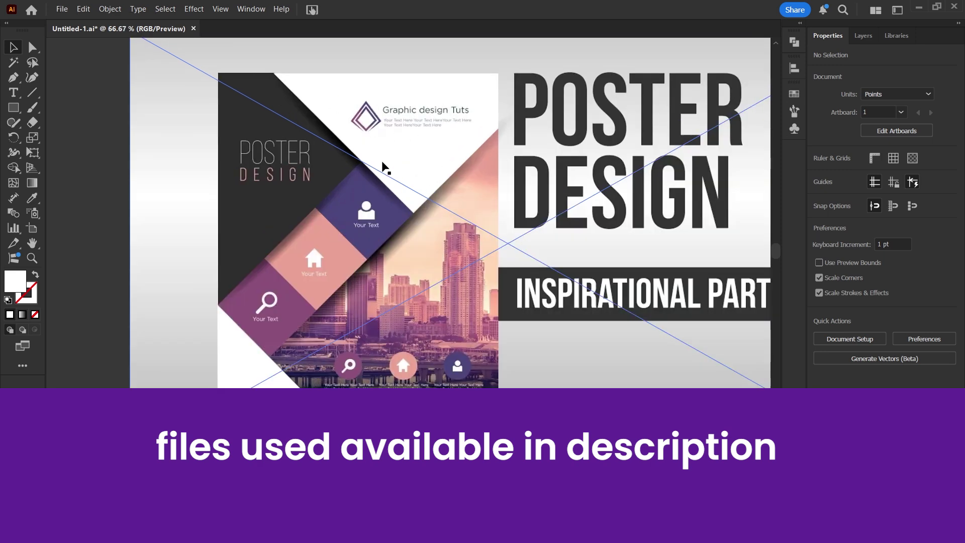
scroll(350, 132, "down", 1)
scroll(300, 130, "up", 1)
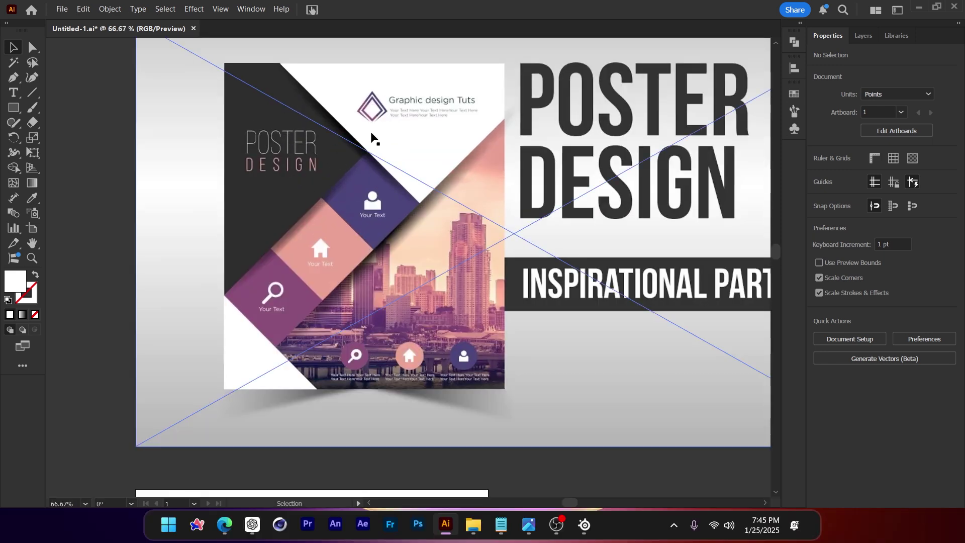
scroll(349, 121, "down", 1)
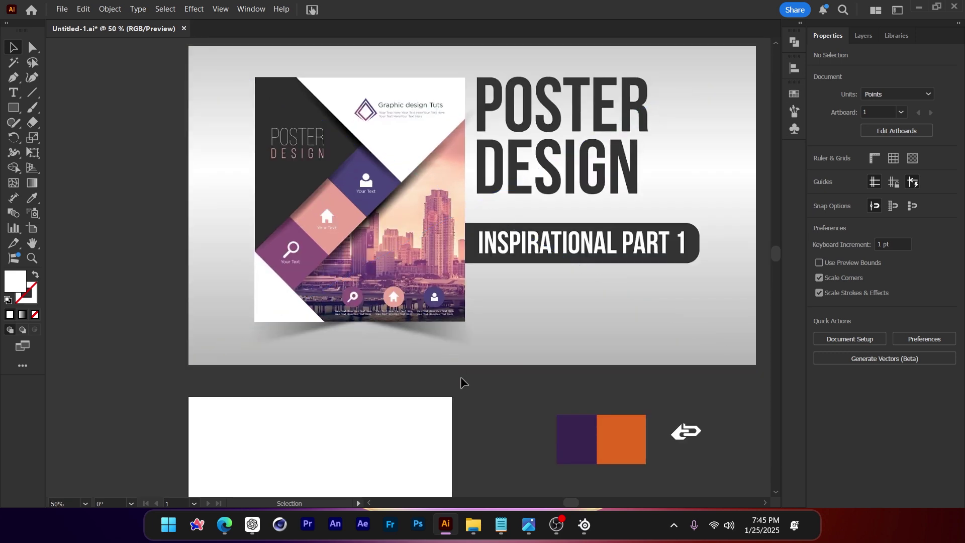
Inspect the white logo beside the purple and orange swatches and shift it slightly farther from the orange swatch
left_click_drag(607, 431, 430, 221)
scroll(431, 222, "up", 3)
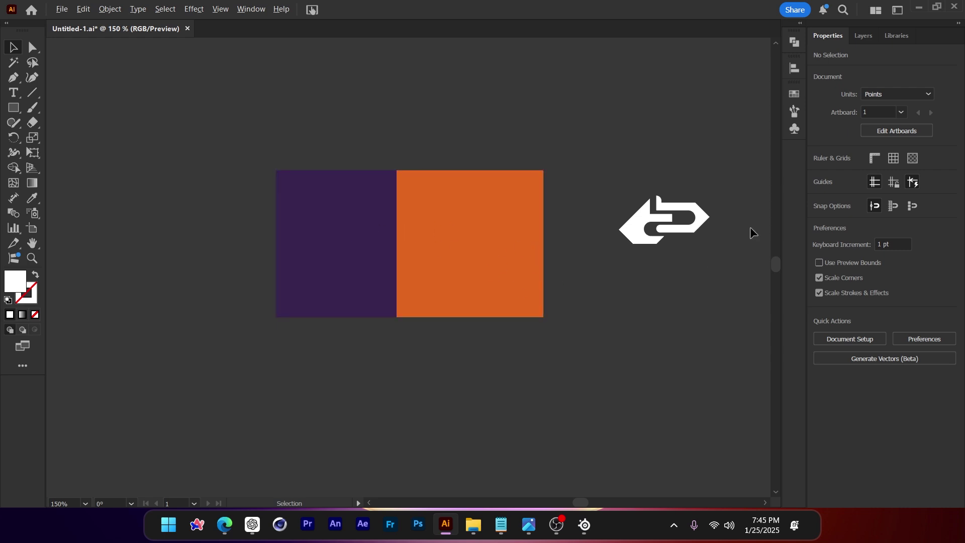
scroll(750, 227, "up", 4)
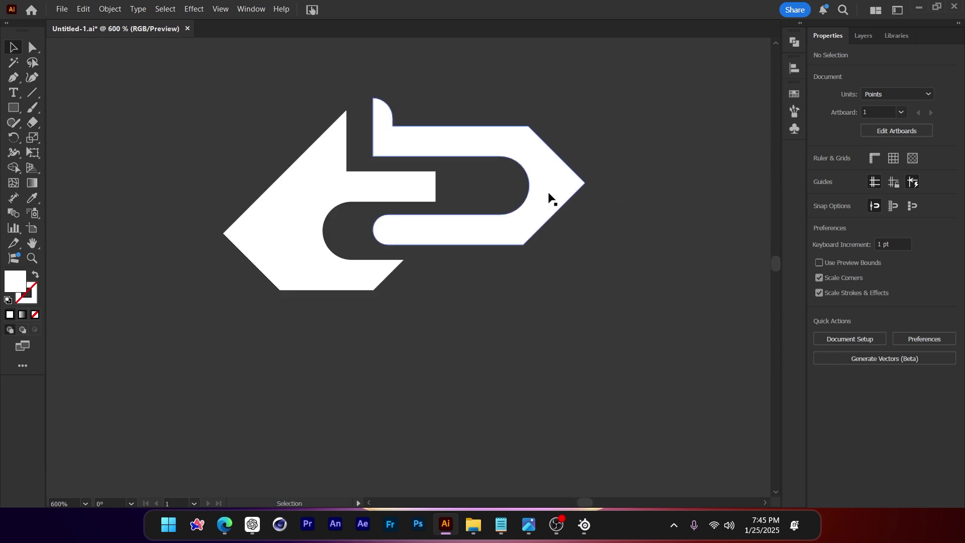
left_click_drag(547, 197, 558, 210)
scroll(571, 244, "down", 6)
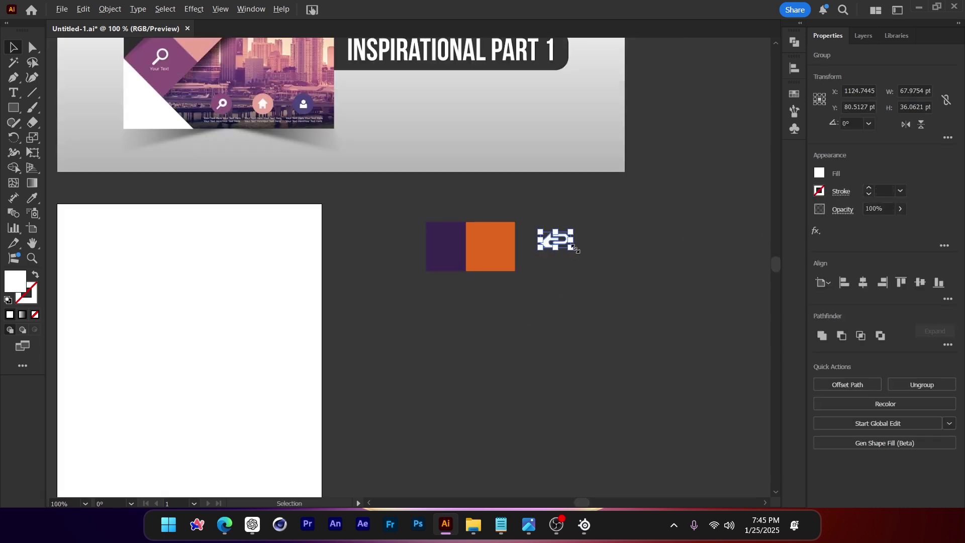
left_click(591, 244)
scroll(590, 243, "up", 4)
left_click_drag(432, 226, 448, 211)
left_click(593, 233)
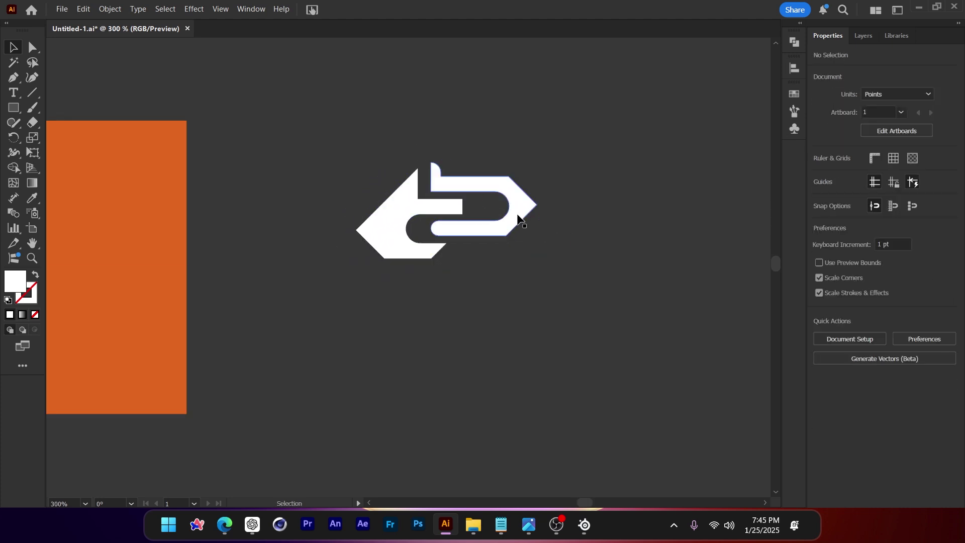
left_click_drag(524, 201, 545, 222)
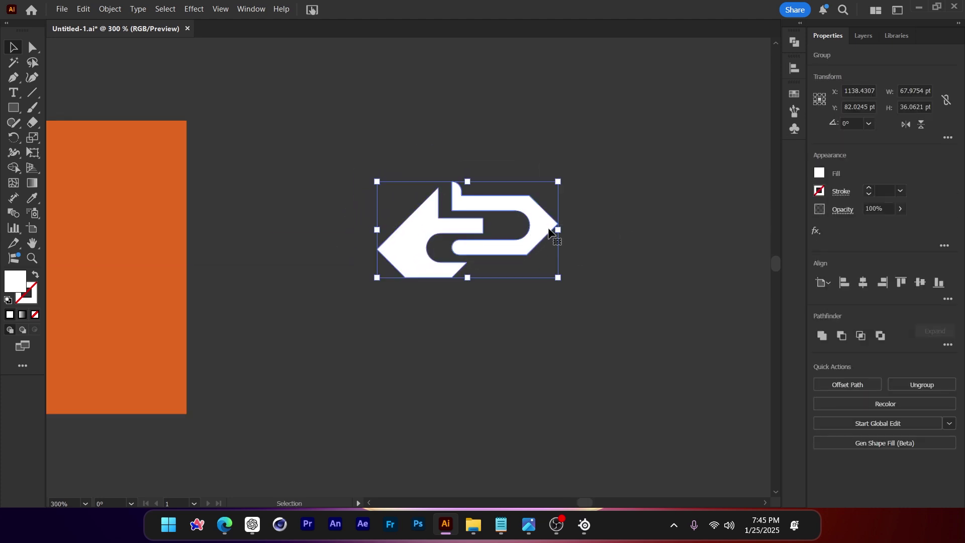
scroll(616, 235, "down", 2)
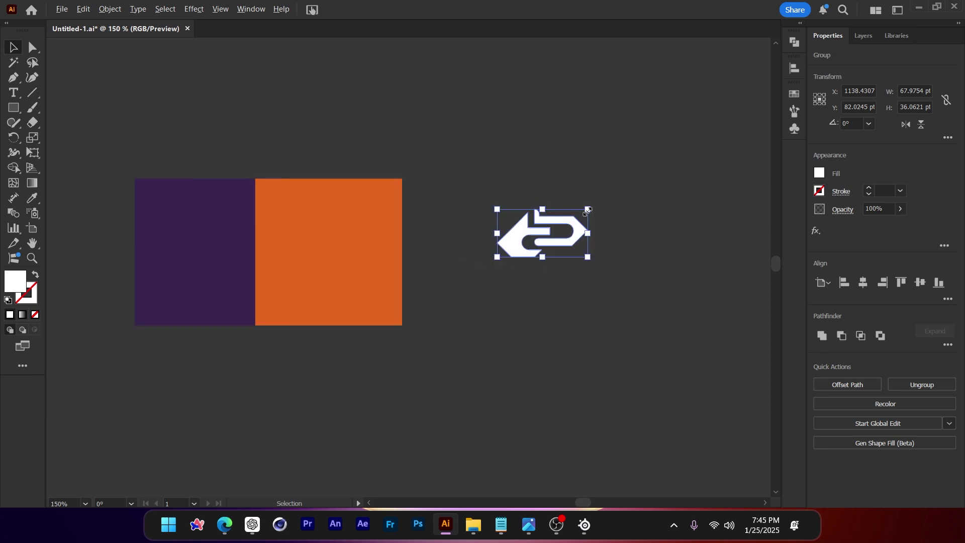
scroll(586, 209, "down", 2)
left_click(293, 167)
left_click_drag(293, 167, 479, 246)
scroll(479, 245, "down", 1)
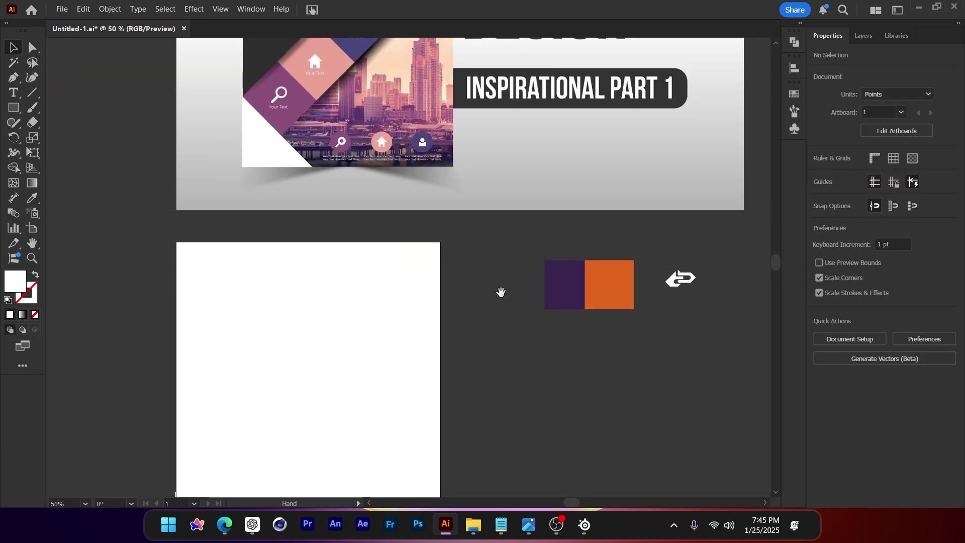
left_click_drag(473, 268, 467, 363)
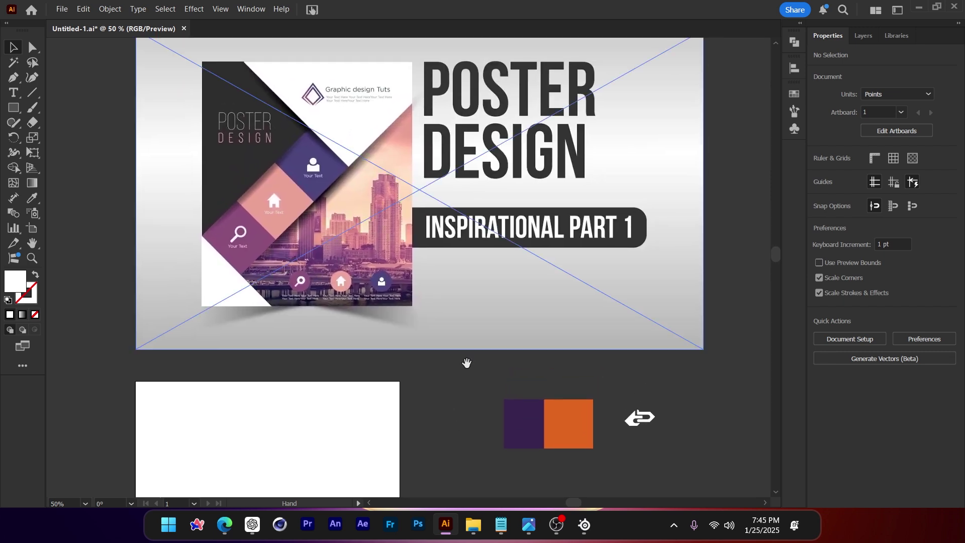
Bring the pngegg (1) Big Ben image from the File Explorer folder New folder into Illustrator and move it lower on the blank artboard
scroll(373, 135, "down", 1)
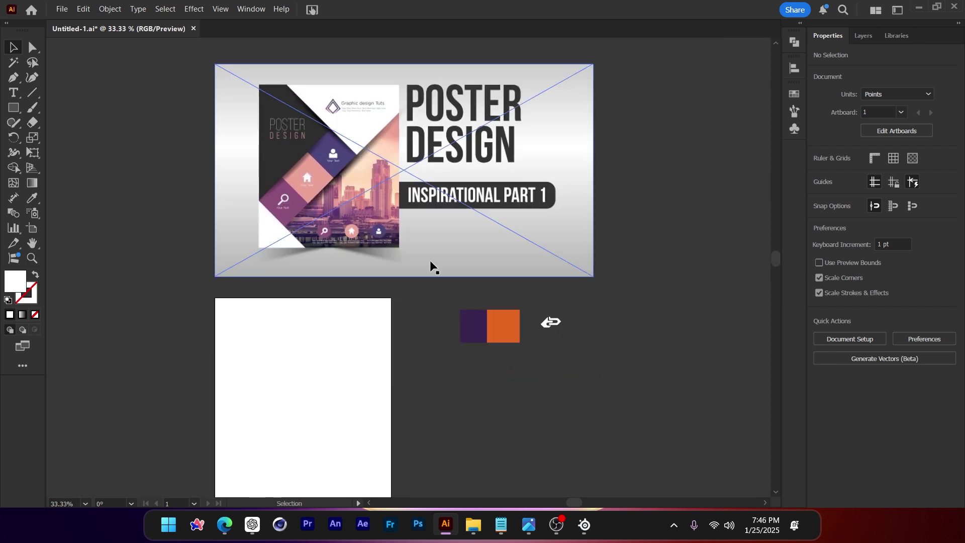
mouse_move(473, 526)
left_click(446, 475)
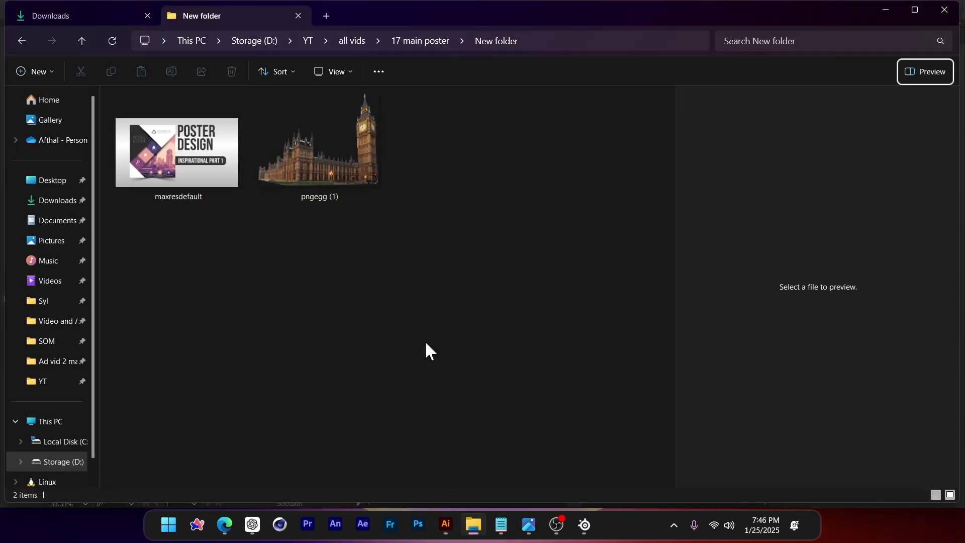
left_click(349, 178)
left_click_drag(350, 173, 317, 382)
key("alt+Tab")
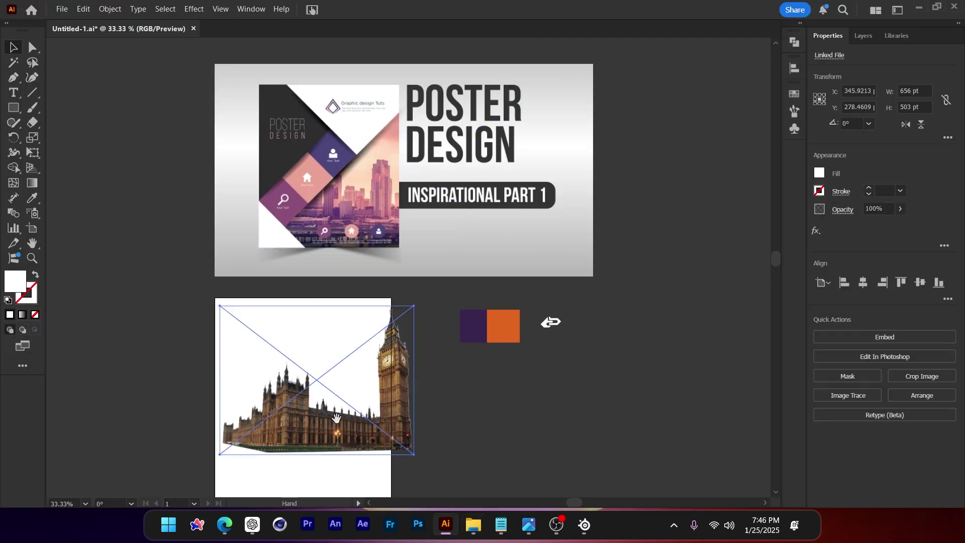
left_click_drag(337, 418, 363, 336)
left_click_drag(369, 203, 363, 360)
Examine the reference poster's city photo area and outline it with a temporary red pen annotation
scroll(365, 133, "up", 1)
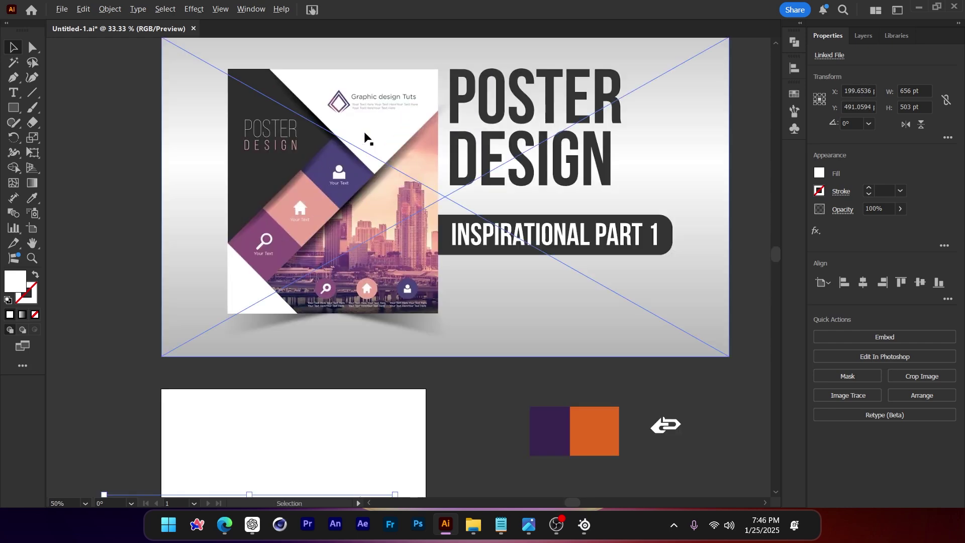
scroll(407, 201, "up", 1)
scroll(416, 258, "up", 2)
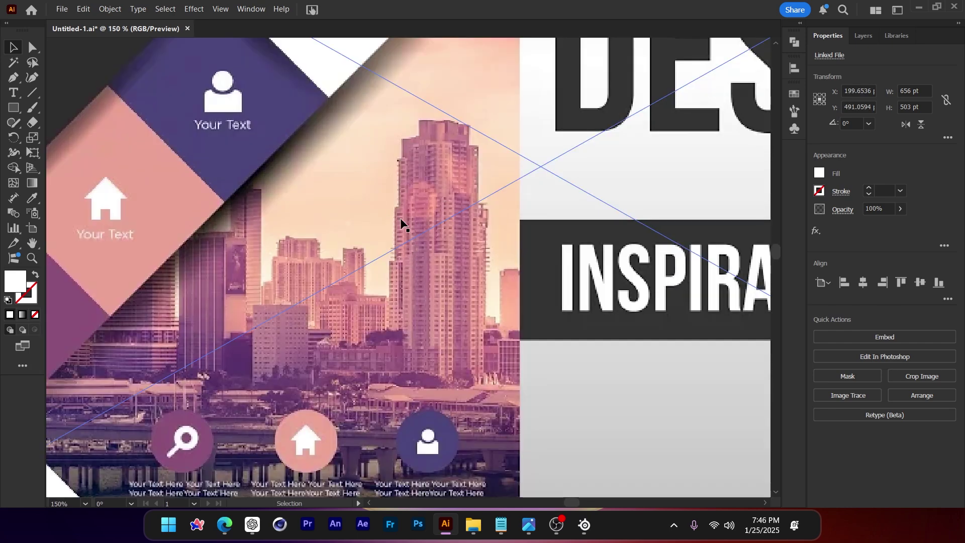
scroll(441, 284, "down", 2)
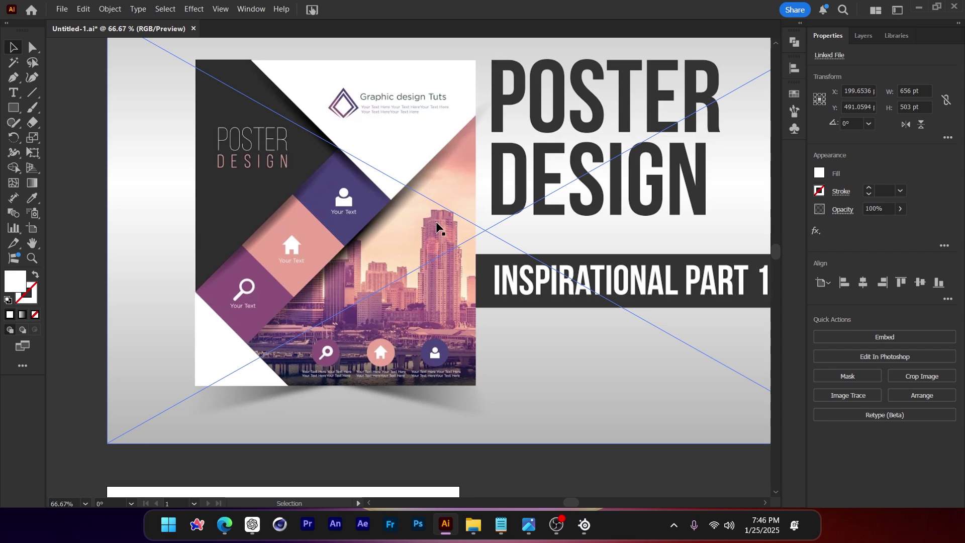
key("ctrl+h")
key("ctrl+alt+g")
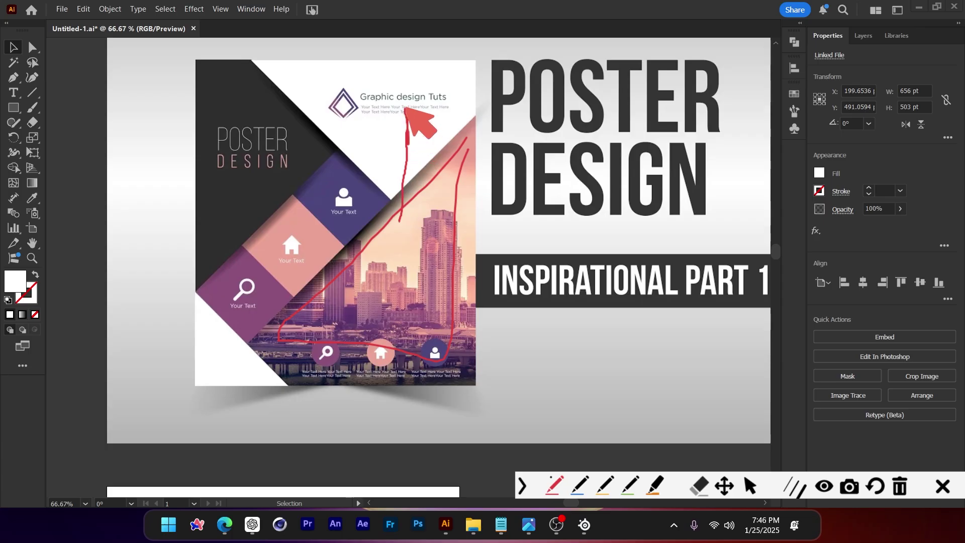
mouse_move(406, 110)
left_mouse_down()
mouse_move(433, 115)
mouse_move(460, 184)
mouse_move(454, 238)
left_mouse_up()
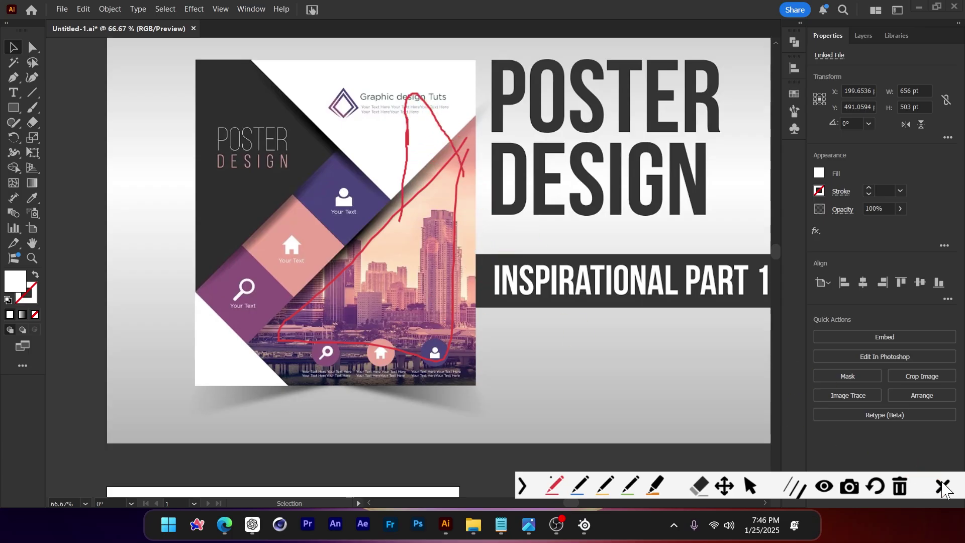
left_click(942, 486)
Enlarge the Big Ben image and position it at the artboard's base with the clock tower near the right edge
key("ctrl+minus")
scroll(442, 196, "down", 5)
scroll(340, 350, "up", 1)
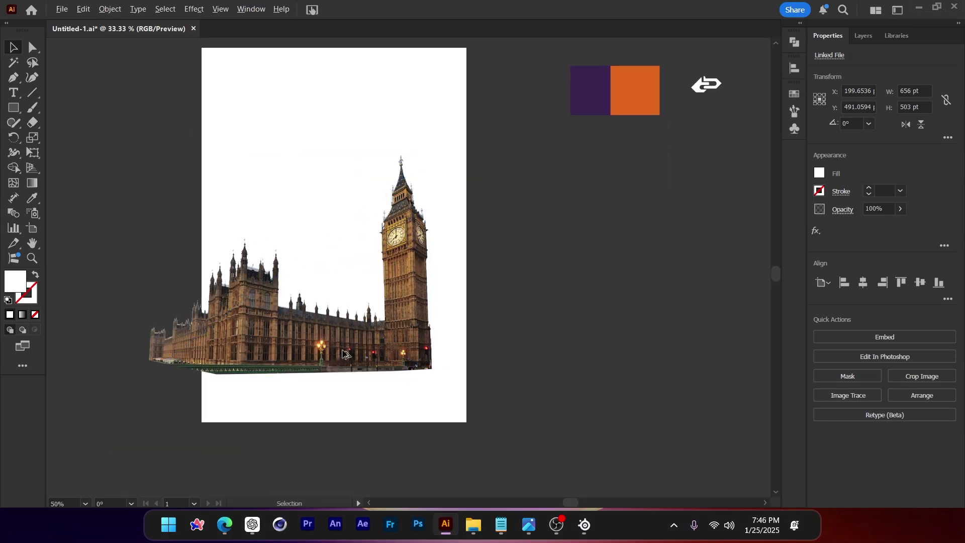
left_click_drag(343, 346, 352, 408)
key("ctrl+minus")
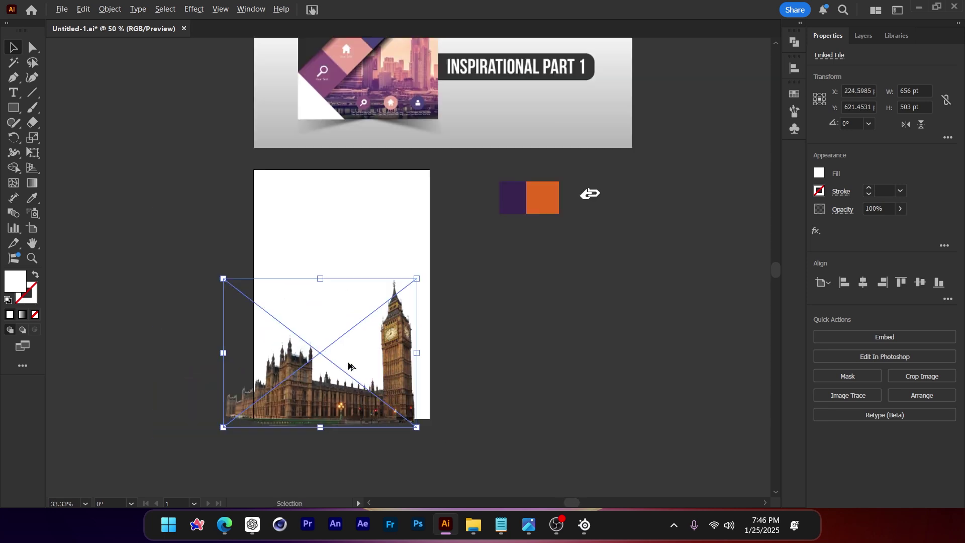
left_click_drag(322, 278, 324, 195)
left_click_drag(444, 276, 394, 279)
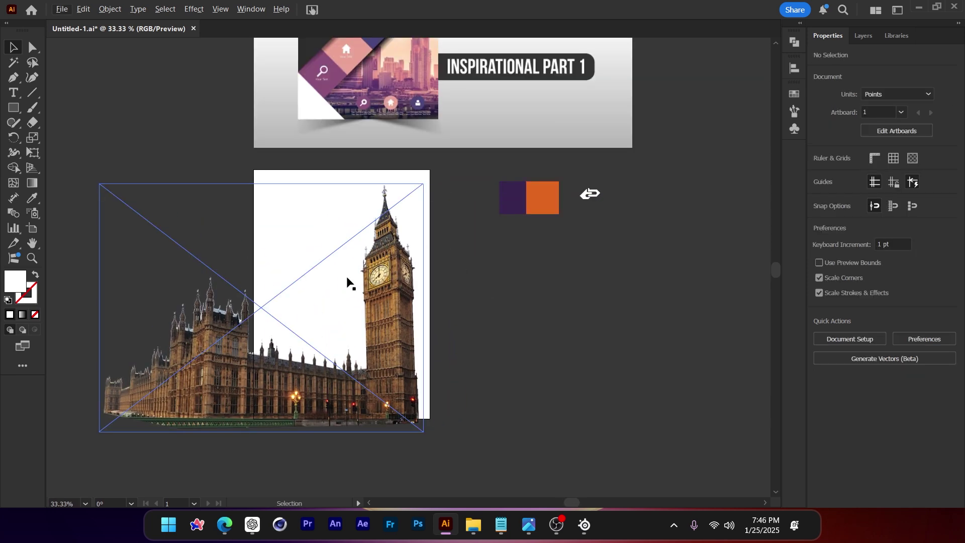
Save the colours of the purple and orange rectangles as a new swatch group created from the selected artwork
scroll(351, 279, "up", 1)
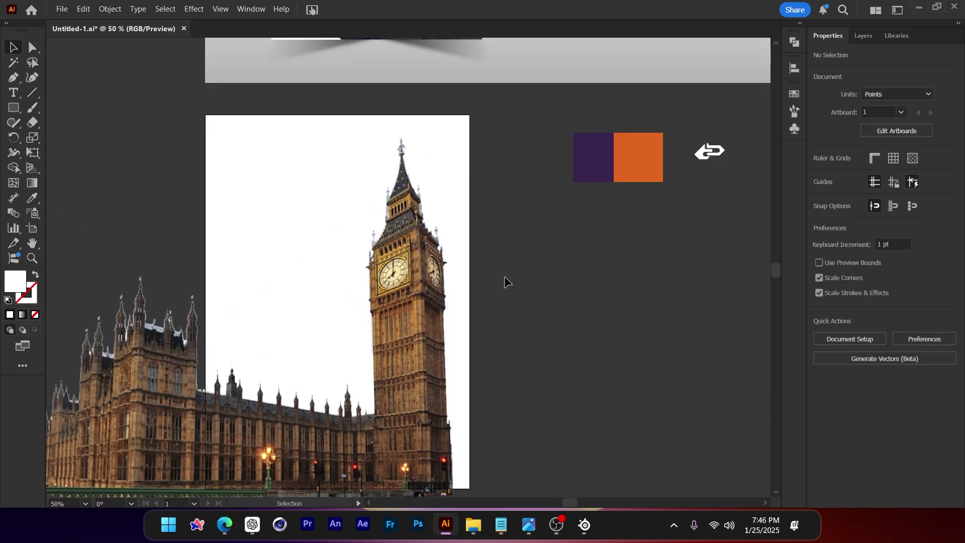
left_click_drag(624, 236, 550, 215)
scroll(578, 129, "up", 2)
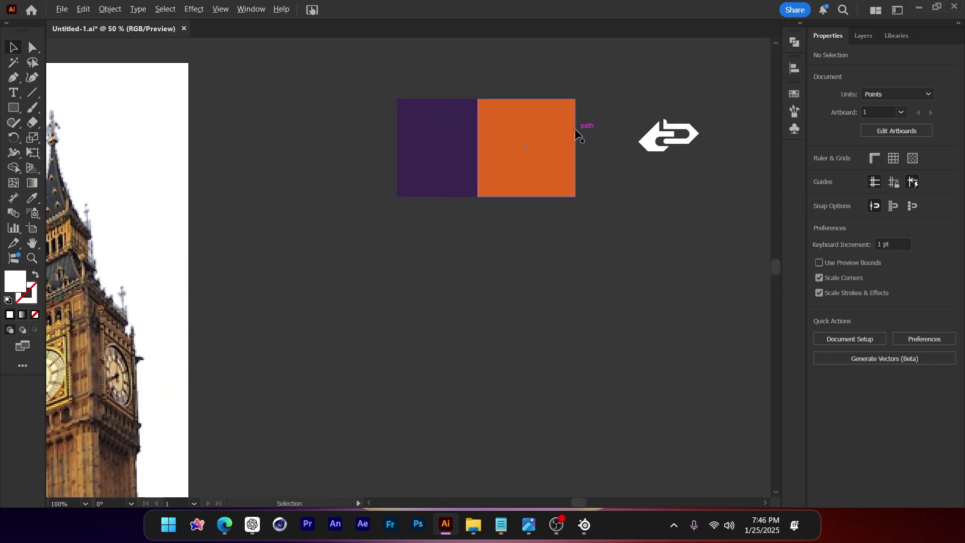
left_click_drag(512, 135, 432, 161)
key("ctrl+equal")
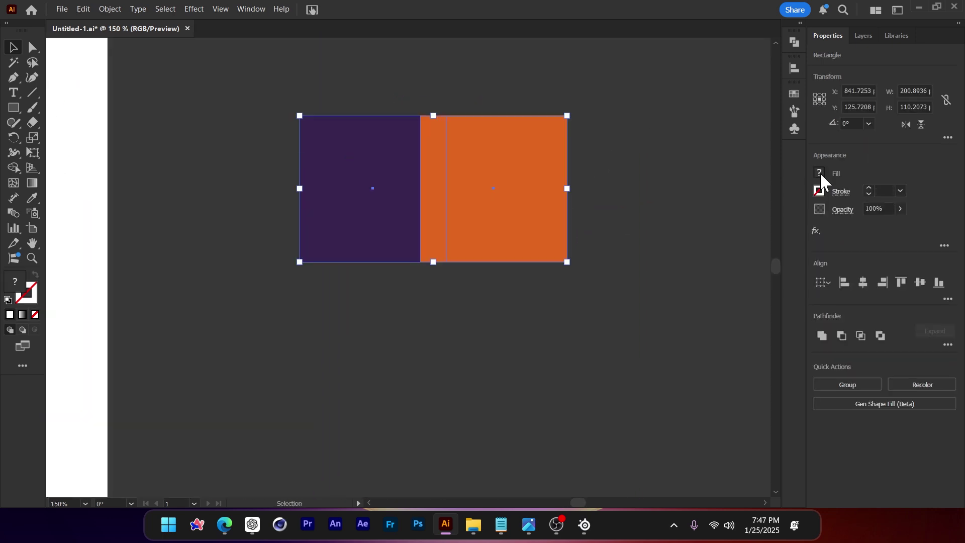
left_click(819, 172)
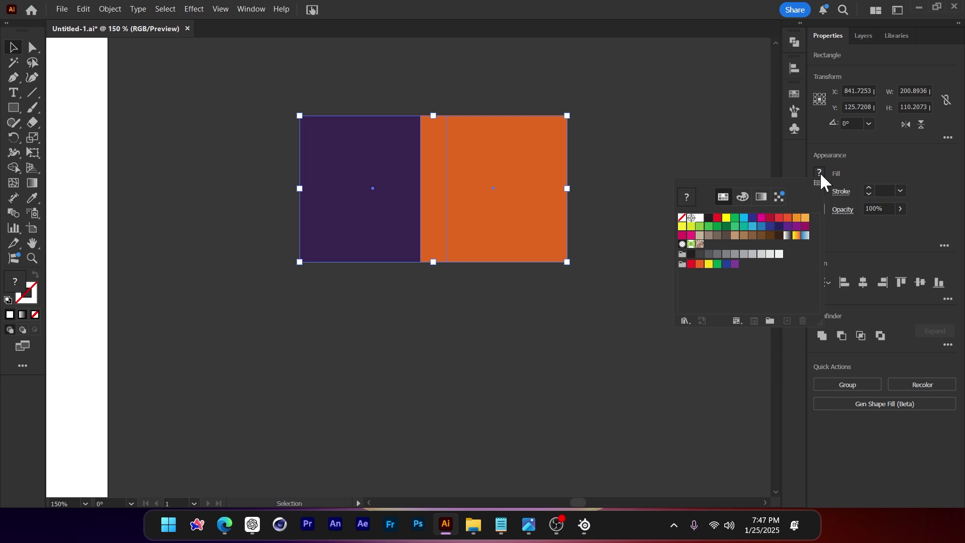
left_click(772, 320)
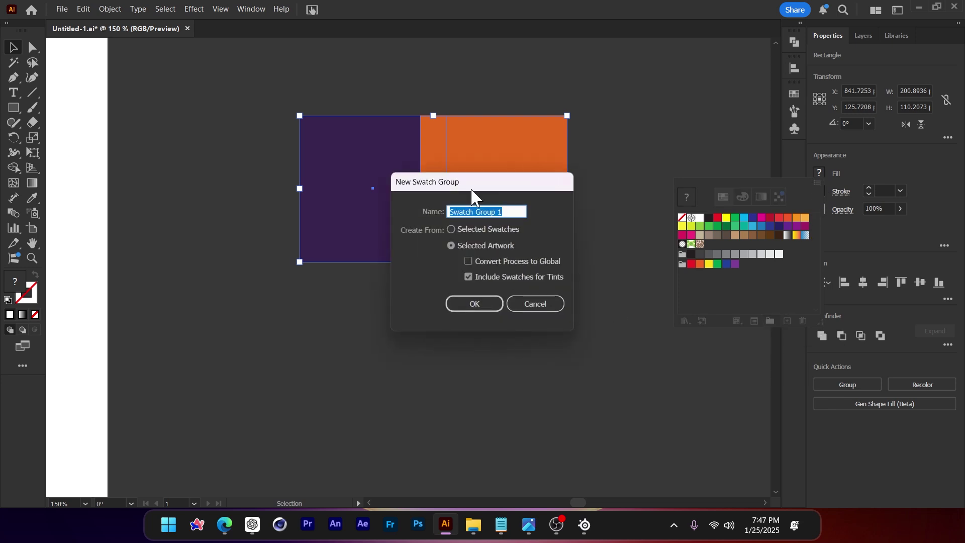
left_click_drag(473, 191, 507, 316)
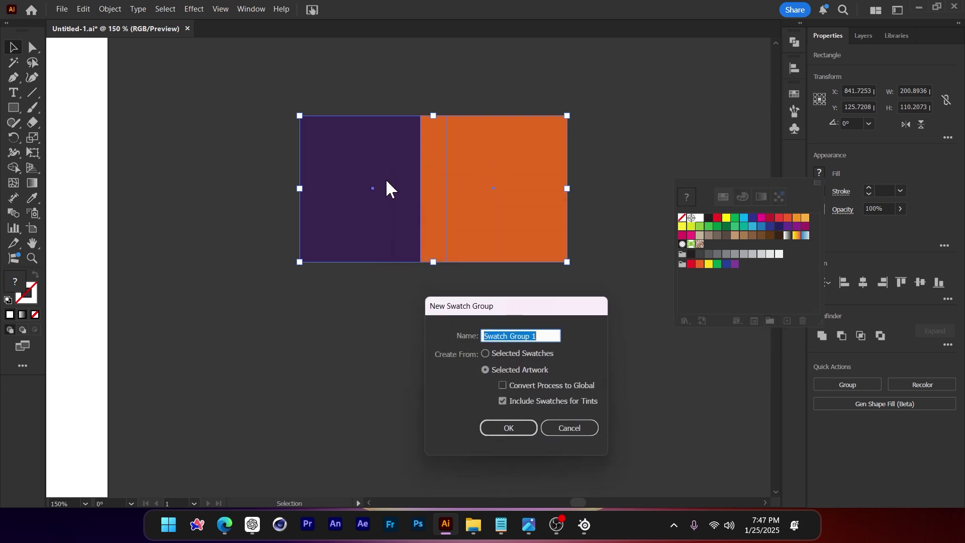
left_click(524, 434)
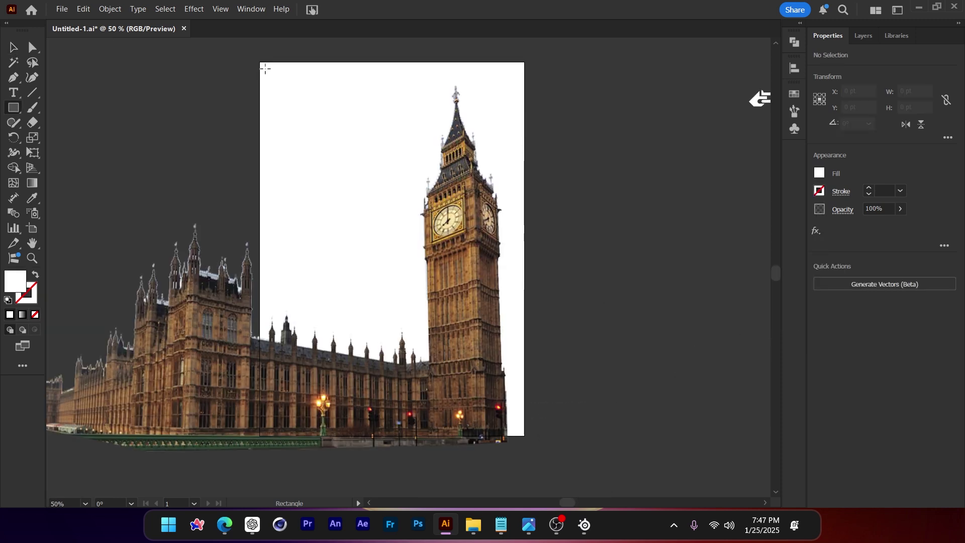
Cover the artboard with a rectangle filled with the saved orange, placed as a background behind the Big Ben image
left_click_drag(267, 70, 491, 396)
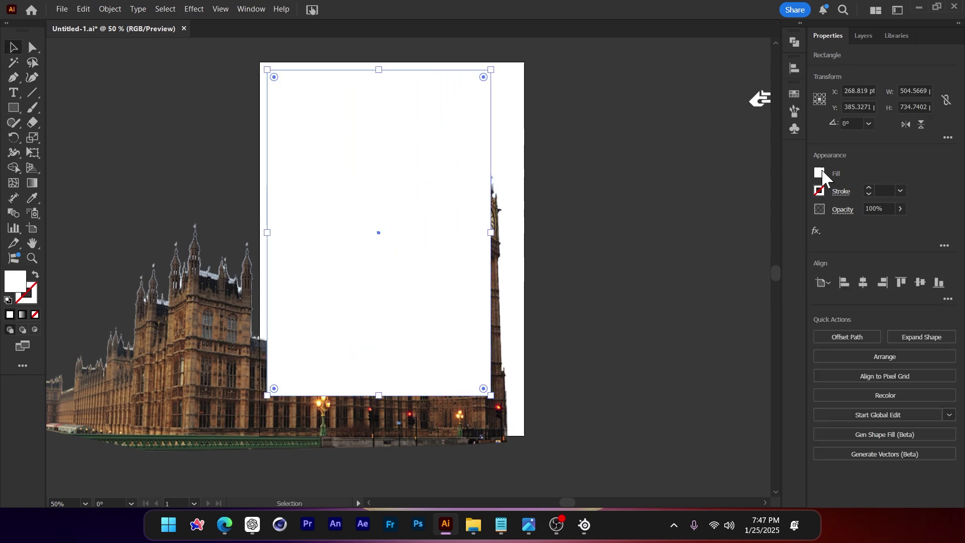
left_click(821, 173)
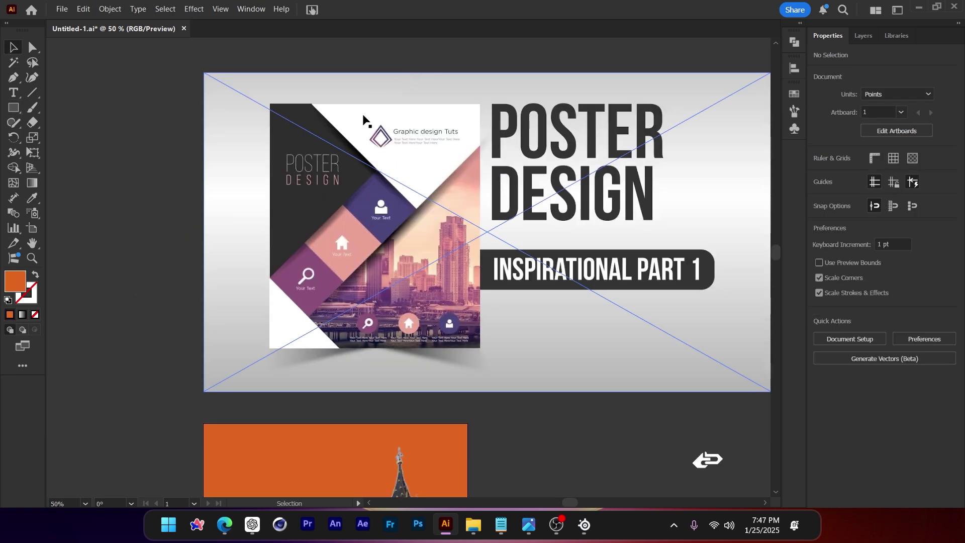
Examine how the reference poster's white diagonal panel, dark title area, icon squares and city photo are arranged
scroll(356, 102, "up", 1)
left_click_drag(358, 120, 349, 107)
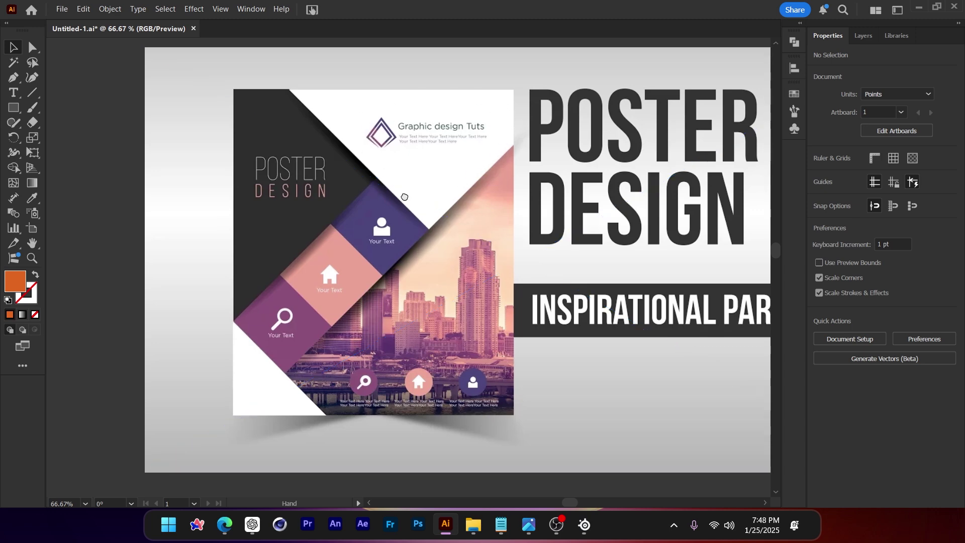
left_click_drag(404, 197, 400, 171)
scroll(336, 156, "down", 2)
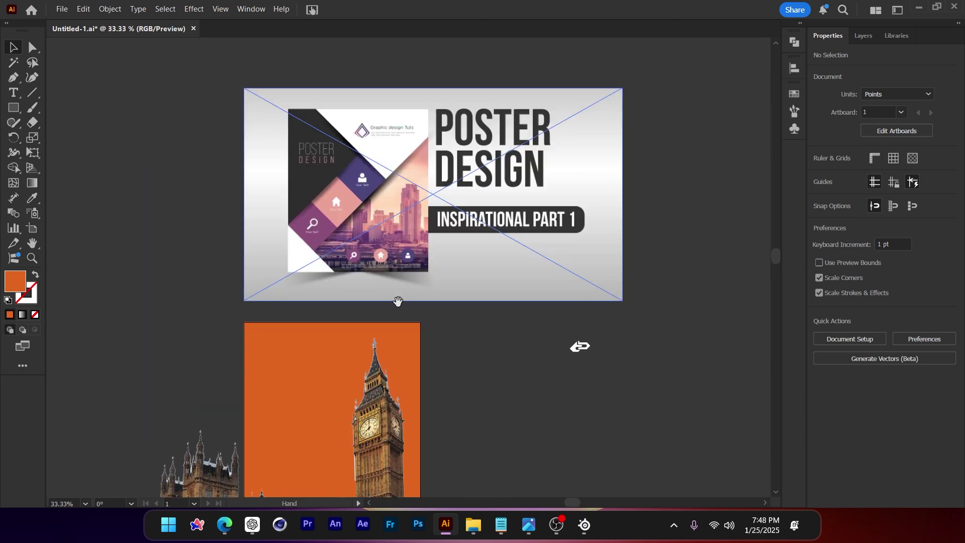
left_click_drag(397, 307, 419, 302)
scroll(392, 99, "up", 1)
scroll(386, 196, "up", 1)
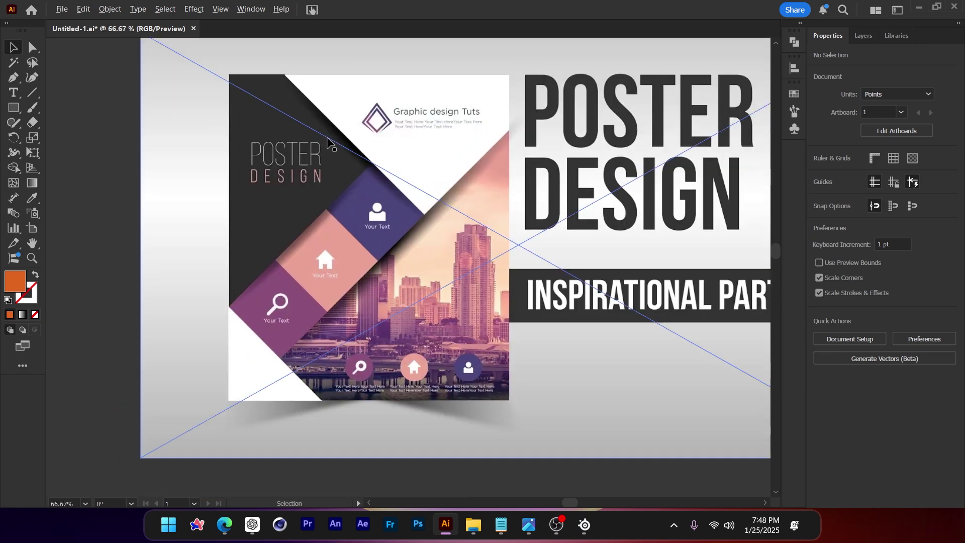
scroll(328, 144, "down", 3)
scroll(445, 352, "down", 2)
Draw a square about 517 pt wide over the poster, fill it with white and move it beside the artboard
scroll(331, 302, "up", 1)
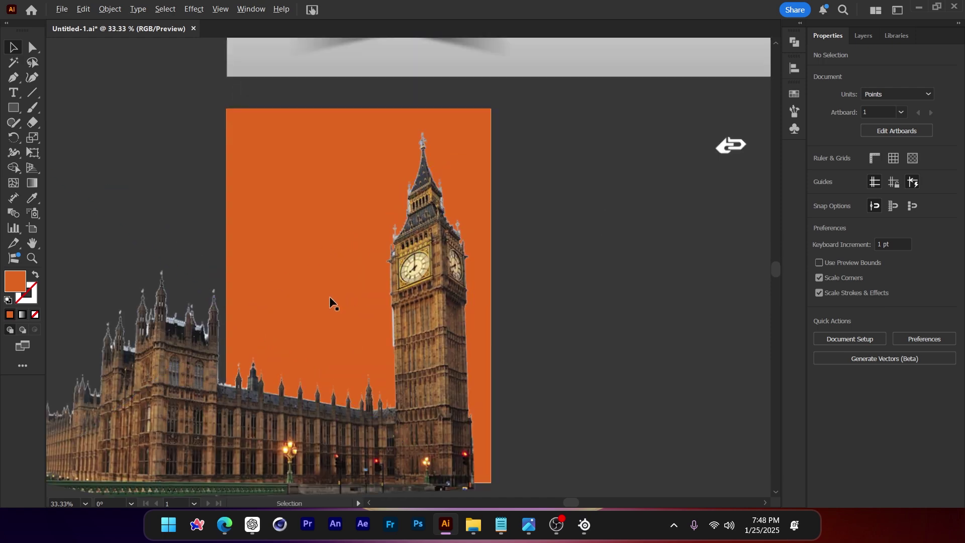
scroll(216, 134, "up", 1)
left_click_drag(15, 107, 38, 108)
left_click_drag(338, 186, 614, 323)
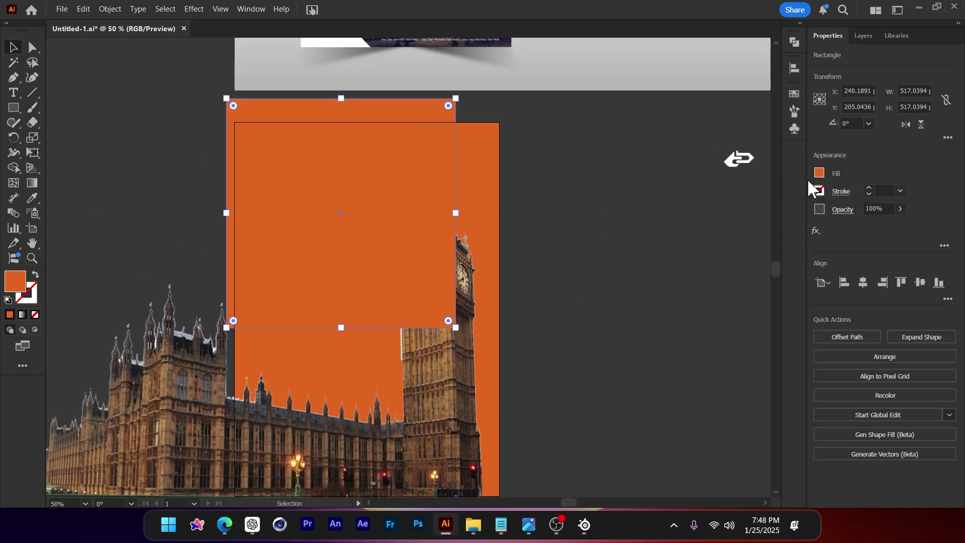
left_click(821, 175)
left_click(700, 218)
scroll(613, 323, "up", 5)
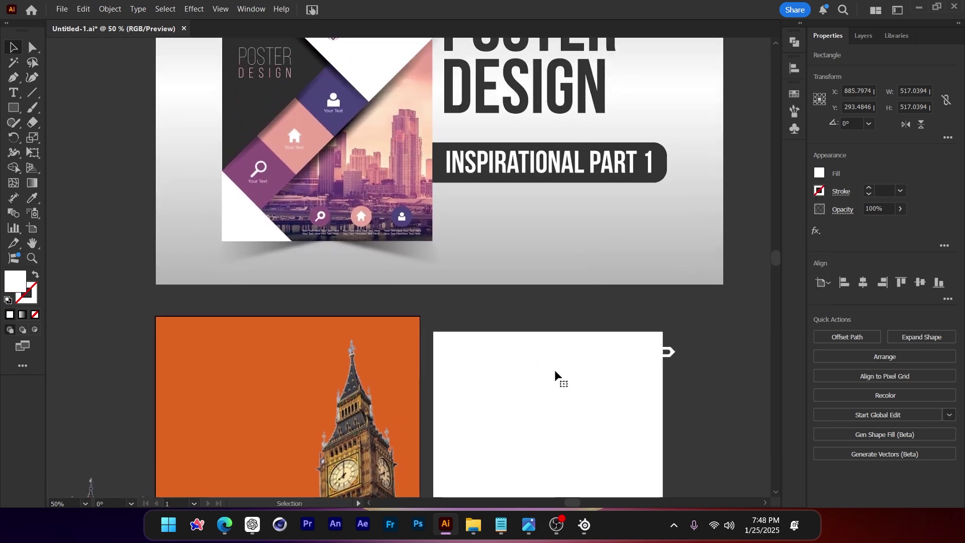
Rotate the white square 45° into a diamond to match the reference poster's diagonal panel
scroll(390, 108, "down", 1)
scroll(390, 107, "up", 1)
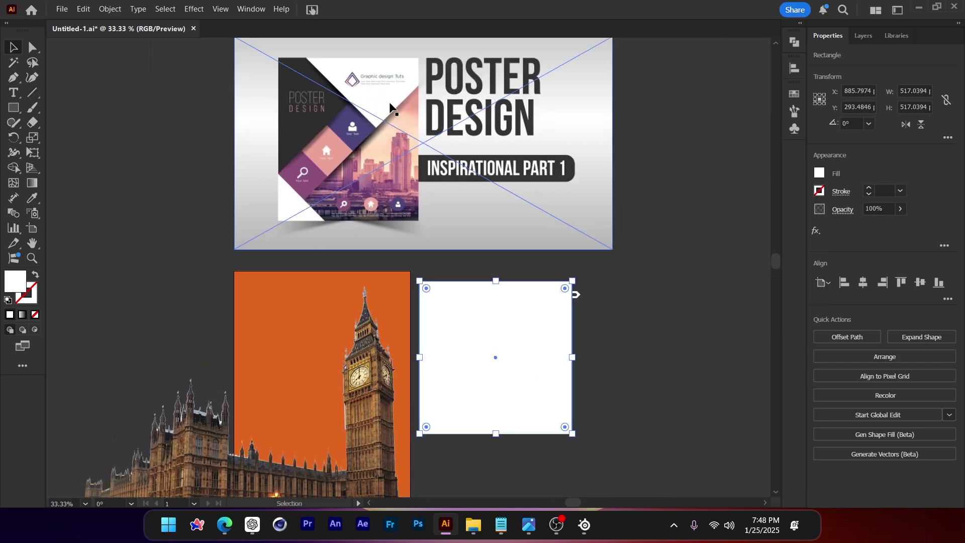
scroll(329, 63, "up", 3)
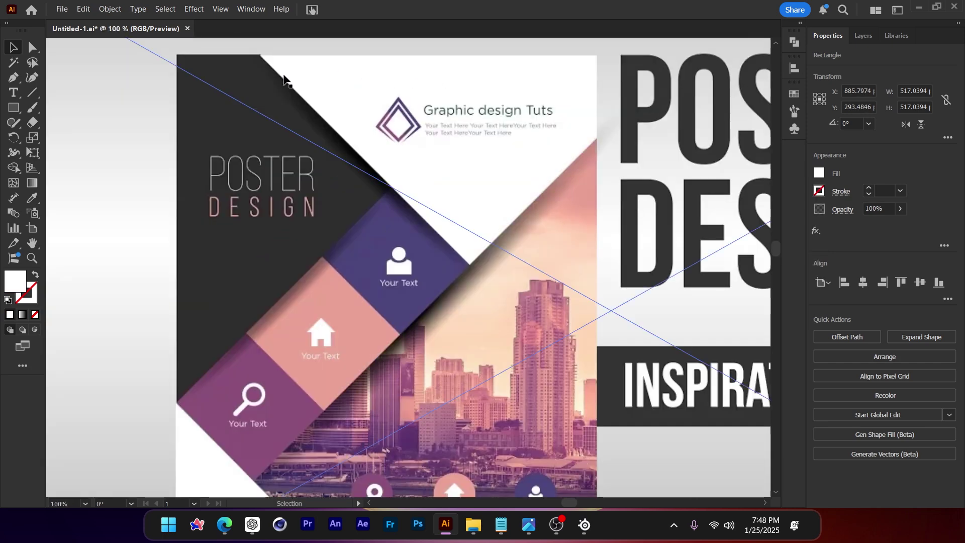
scroll(436, 221, "down", 4)
scroll(400, 332, "up", 1)
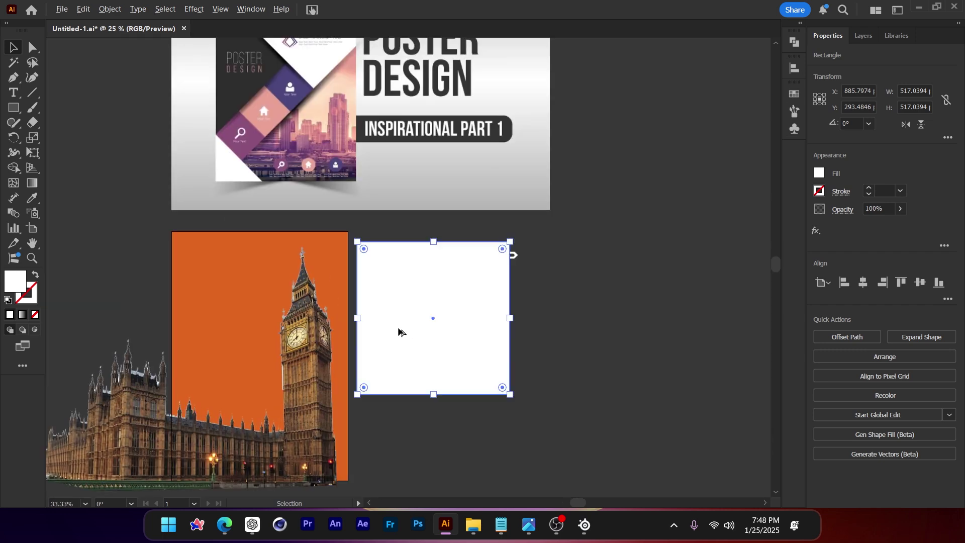
left_click_drag(518, 319, 511, 272)
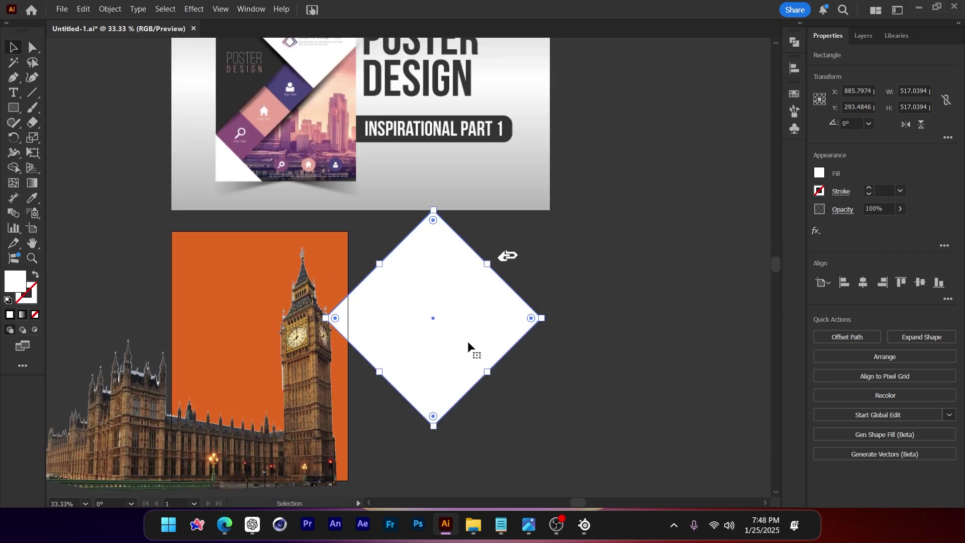
Try the white diamond against the reference poster and across the top edge of the orange background
left_click_drag(437, 330, 345, 197)
scroll(345, 198, "up", 2)
left_click_drag(368, 284, 391, 283)
scroll(394, 166, "down", 2)
scroll(407, 222, "down", 1)
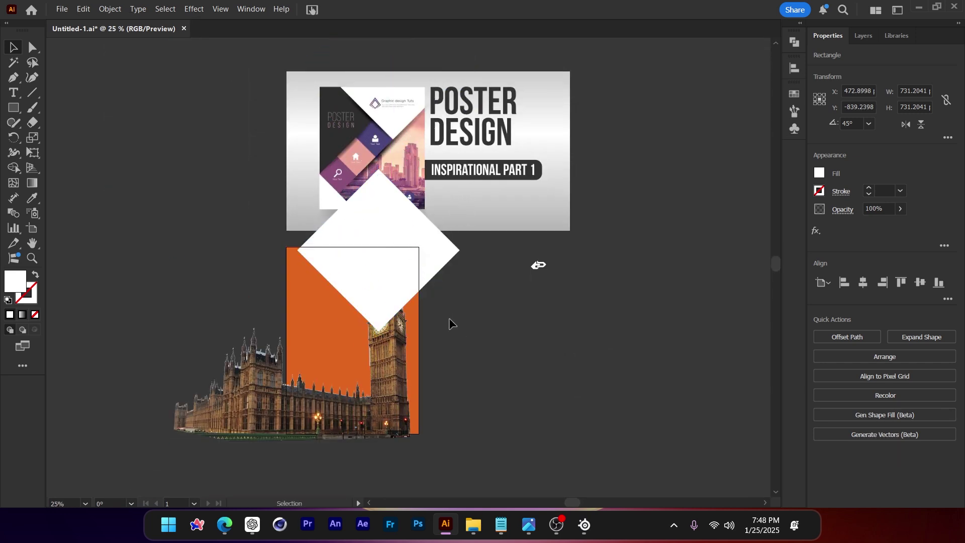
left_click(449, 319)
Move the white diamond down so that it overlaps the right edge of the artboard
scroll(319, 362, "down", 2)
scroll(403, 311, "up", 3)
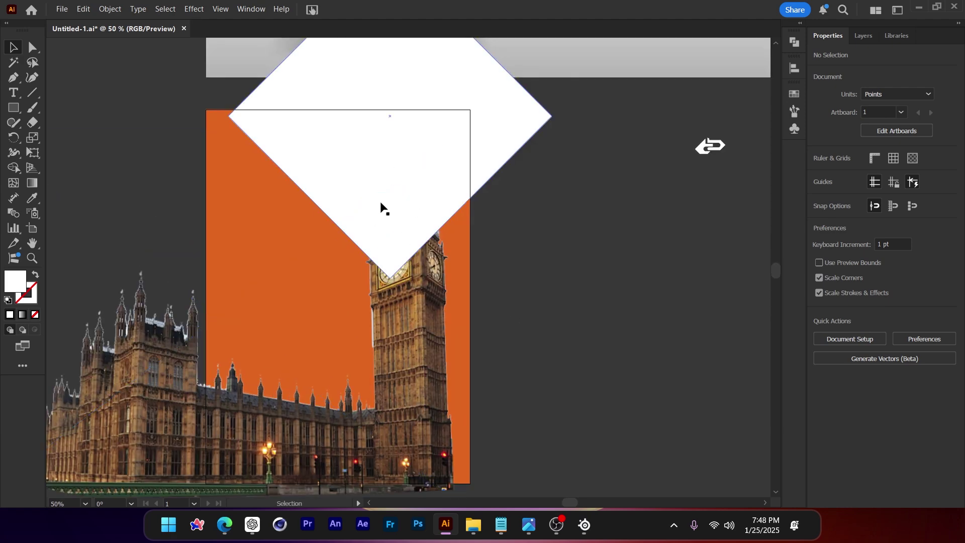
left_click_drag(387, 255, 391, 238)
scroll(324, 240, "down", 1)
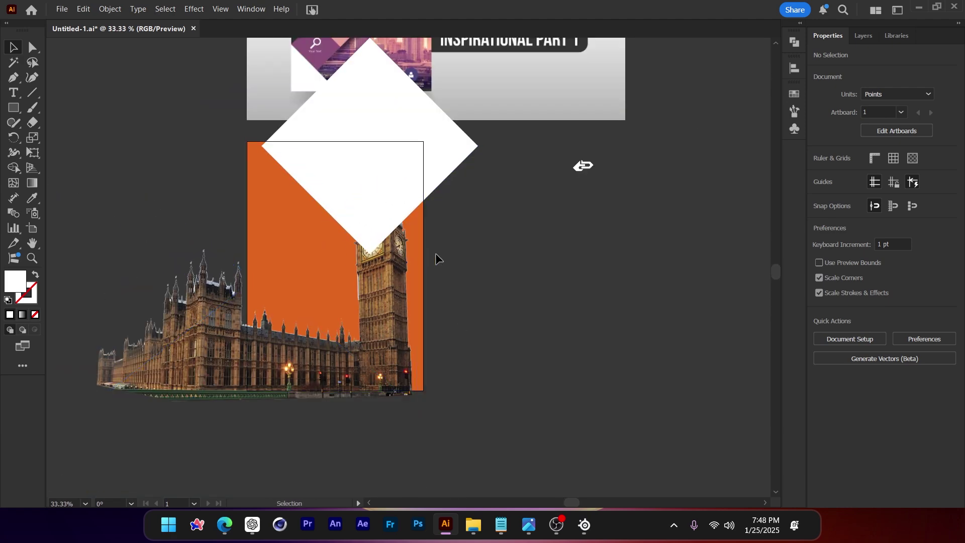
left_click_drag(449, 137, 459, 315)
Draw a white rectangle about 475 × 549 pt exactly over the cover of the reference poster
left_click_drag(329, 66, 367, 189)
scroll(354, 187, "up", 2)
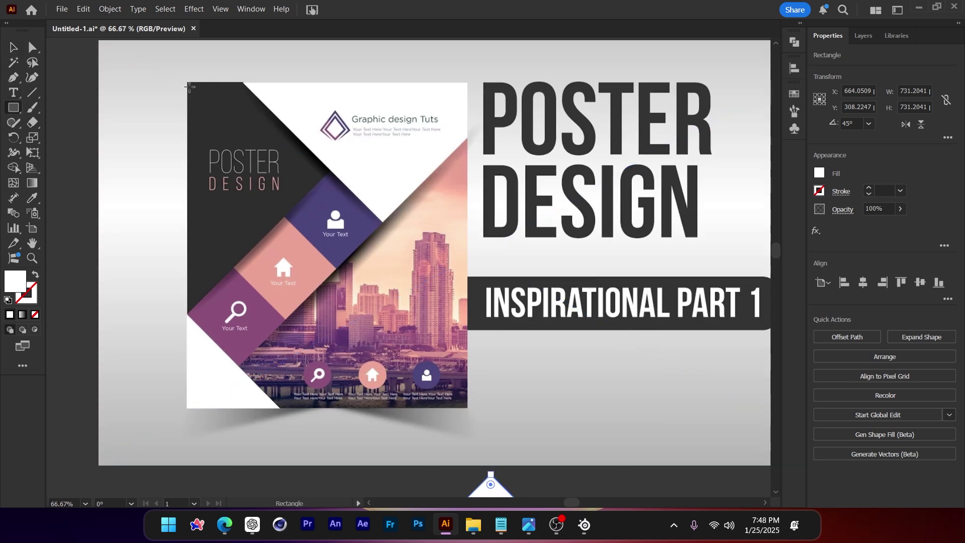
left_click_drag(187, 82, 468, 408)
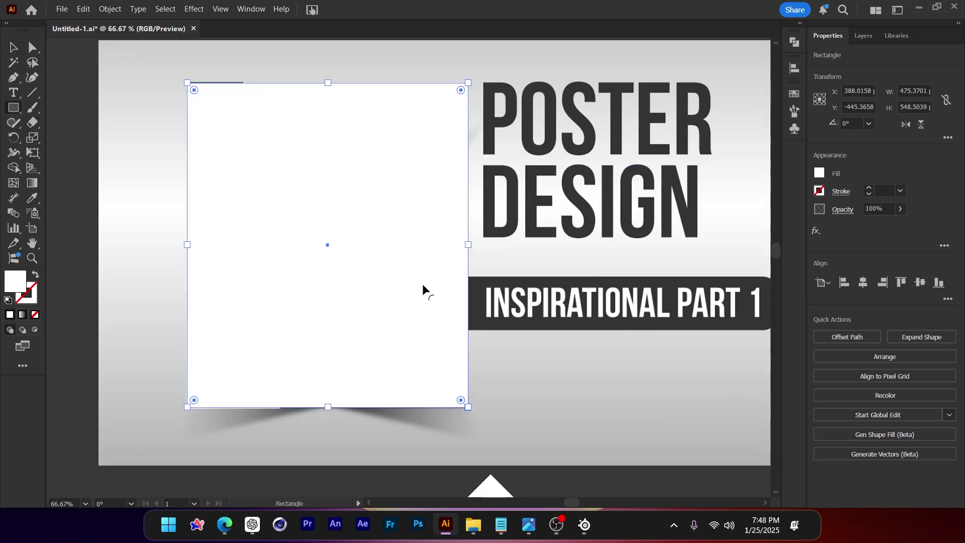
Move the white rectangle off the reference poster and scale it to the artboard's width, about 596 × 688 pt
left_click(14, 47)
scroll(328, 123, "down", 3)
left_click_drag(377, 142, 364, 267)
scroll(347, 422, "up", 2)
left_click_drag(329, 176, 390, 234)
mouse_move(318, 146)
left_mouse_down()
mouse_move(343, 210)
mouse_move(316, 159)
left_mouse_up()
left_click_drag(391, 298, 299, 245)
left_click_drag(433, 255, 486, 258)
Move the scaled white rectangle onto the empty canvas beside the orange Big Ben artwork
scroll(308, 260, "down", 2)
left_click_drag(375, 265, 332, 262)
left_click_drag(288, 218, 560, 242)
left_click_drag(575, 194, 556, 260)
left_click(570, 205)
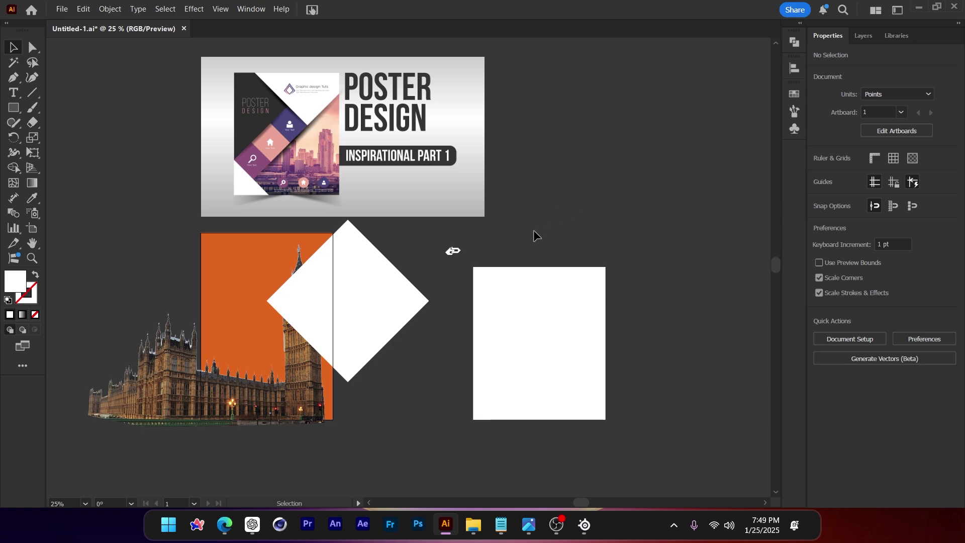
left_click_drag(558, 369, 563, 341)
scroll(245, 87, "up", 3)
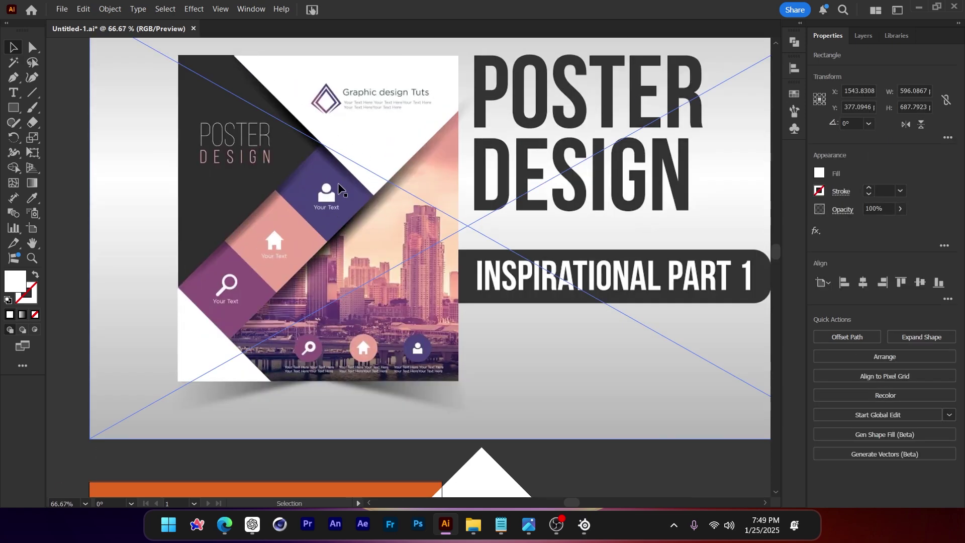
scroll(338, 189, "down", 4)
scroll(301, 172, "up", 2)
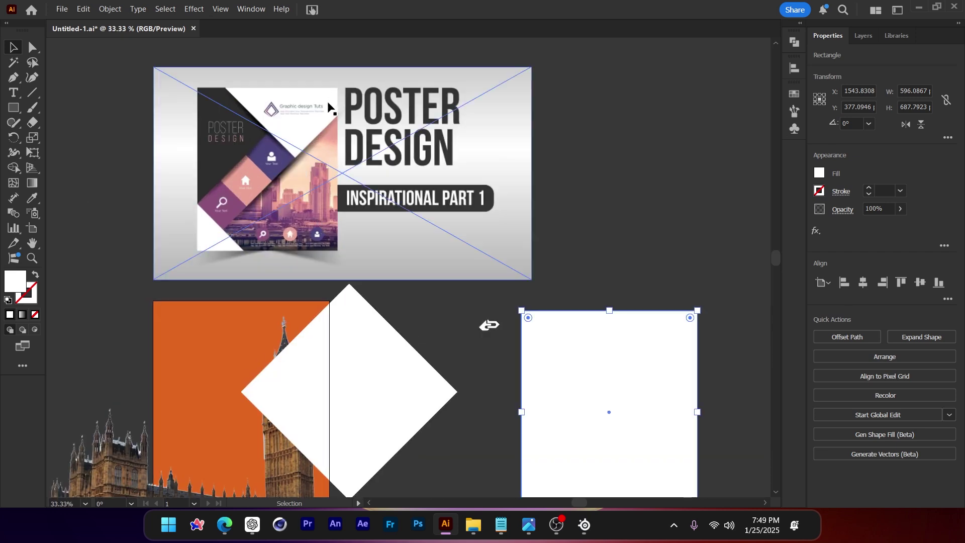
Position the white rectangle in clear space and create a second artboard exactly over it
left_click_drag(567, 311, 417, 192)
left_click_drag(440, 254, 430, 291)
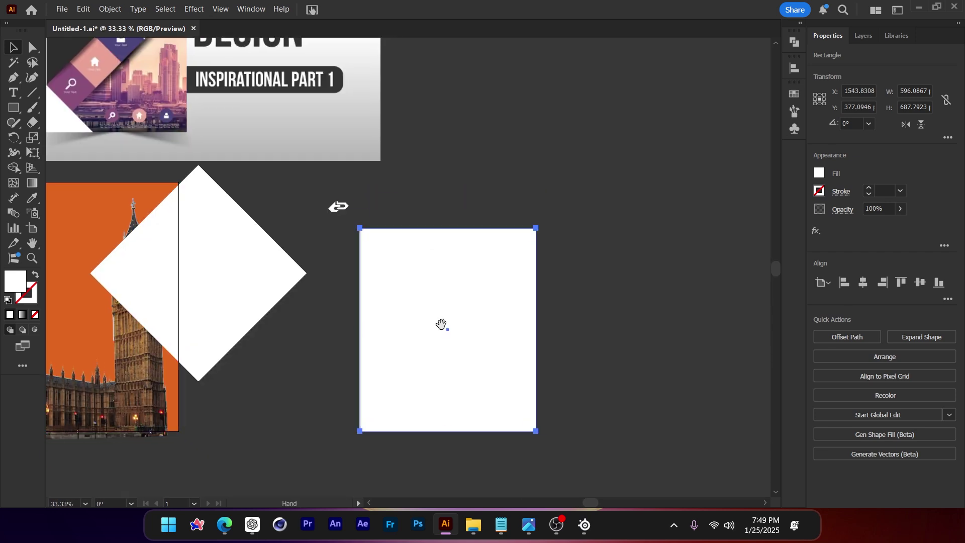
left_click_drag(441, 324, 411, 283)
scroll(425, 262, "up", 1)
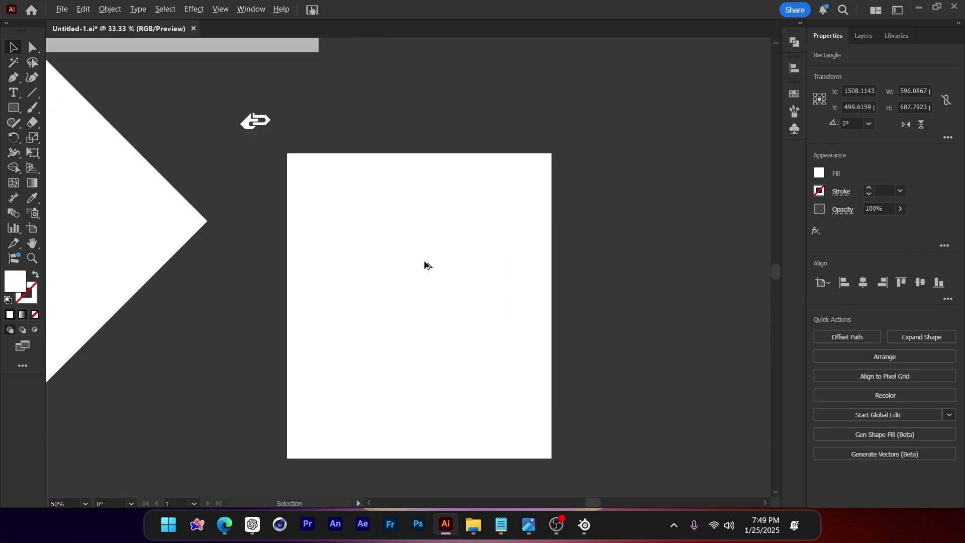
left_click_drag(414, 161, 494, 179)
left_click(31, 227)
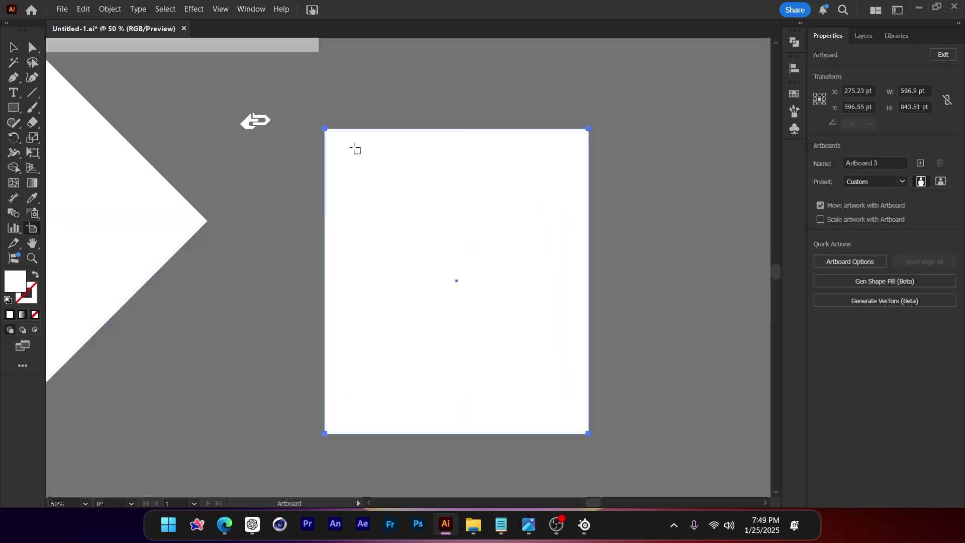
left_click_drag(324, 130, 324, 130)
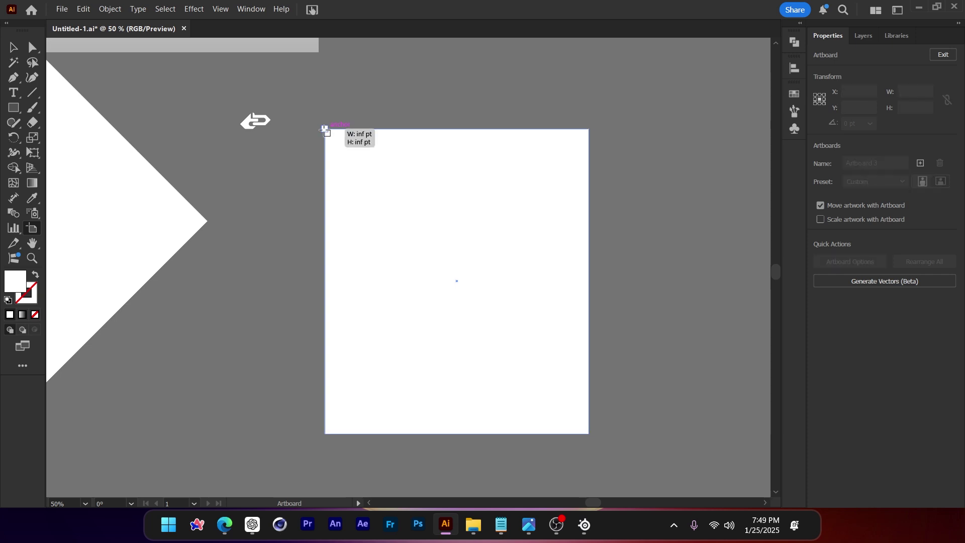
key("Escape")
Pull the white rectangle off the new artboard and delete it
left_click_drag(437, 181, 619, 188)
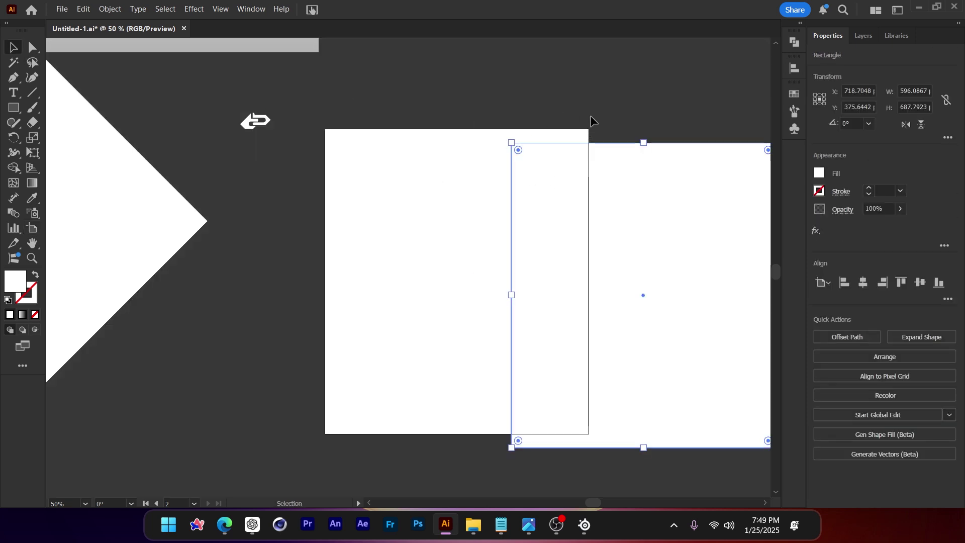
left_click_drag(593, 151, 538, 166)
key("Delete")
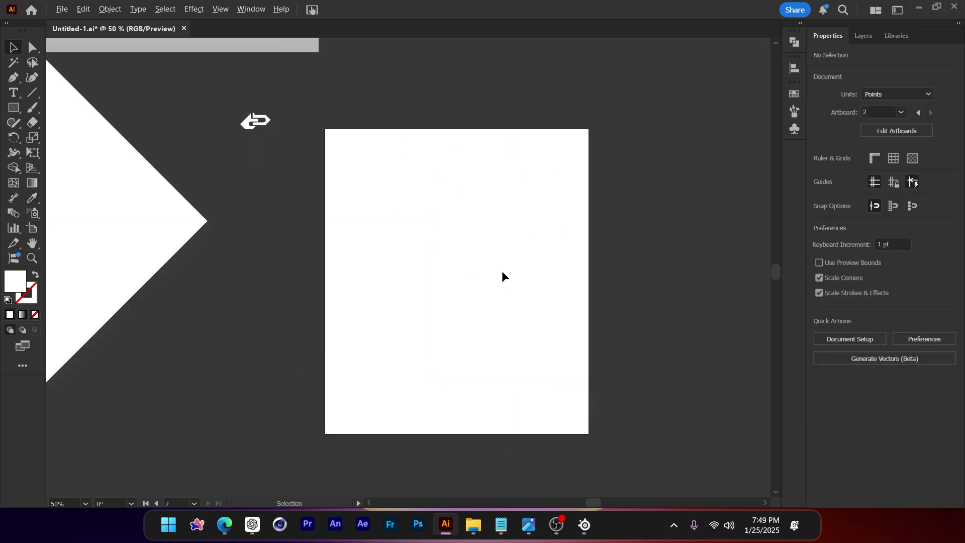
Move the orange background, Big Ben image and white diamond to the new artboard, scaling the image to about 863 × 661 pt
scroll(503, 274, "down", 2)
left_click_drag(391, 282, 163, 166)
left_click_drag(226, 178, 514, 168)
left_click_drag(347, 120, 355, 181)
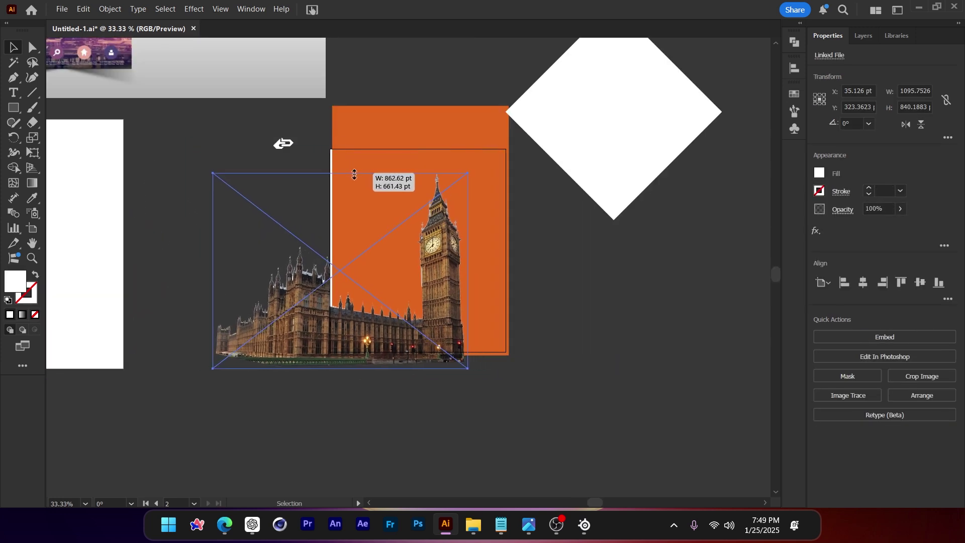
left_click(594, 321)
scroll(467, 291, "up", 1)
left_click_drag(420, 275, 468, 273)
scroll(586, 282, "up", 2)
Center the orange background horizontally and vertically on the new artboard
left_click(487, 115)
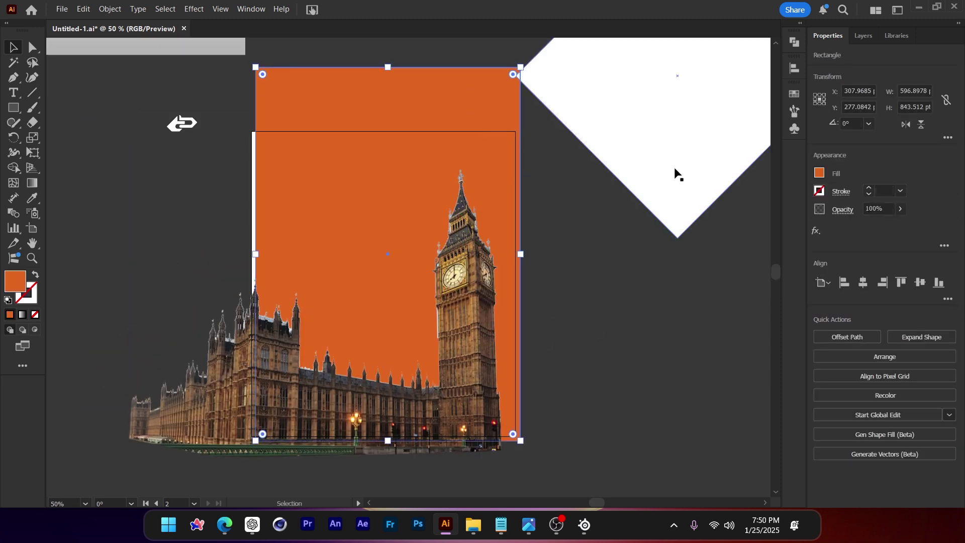
left_click(863, 282)
left_click(921, 282)
left_click(727, 266)
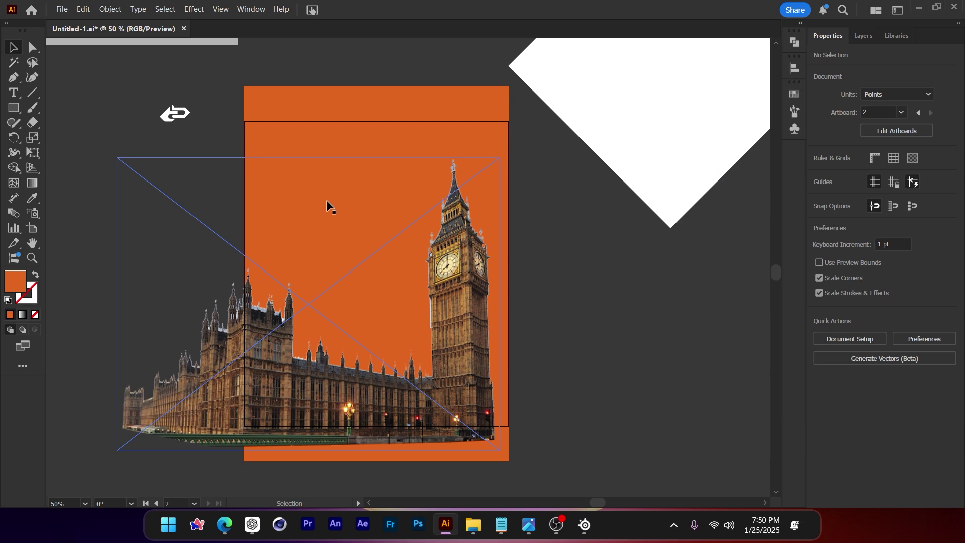
Move the white diamond over the new artboard's upper-right area and bring the Big Ben image in front of it
scroll(598, 261, "down", 2)
left_click_drag(645, 257, 531, 262)
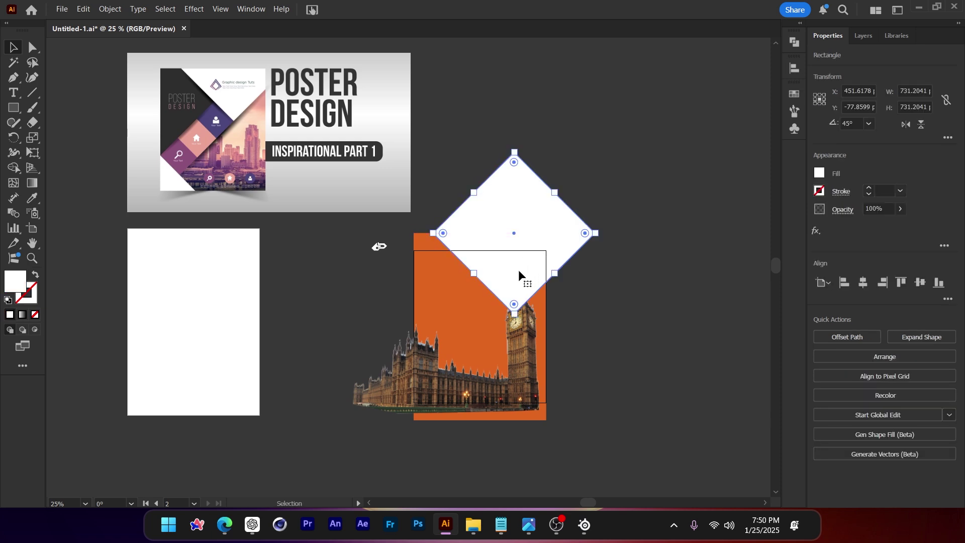
left_click(521, 351)
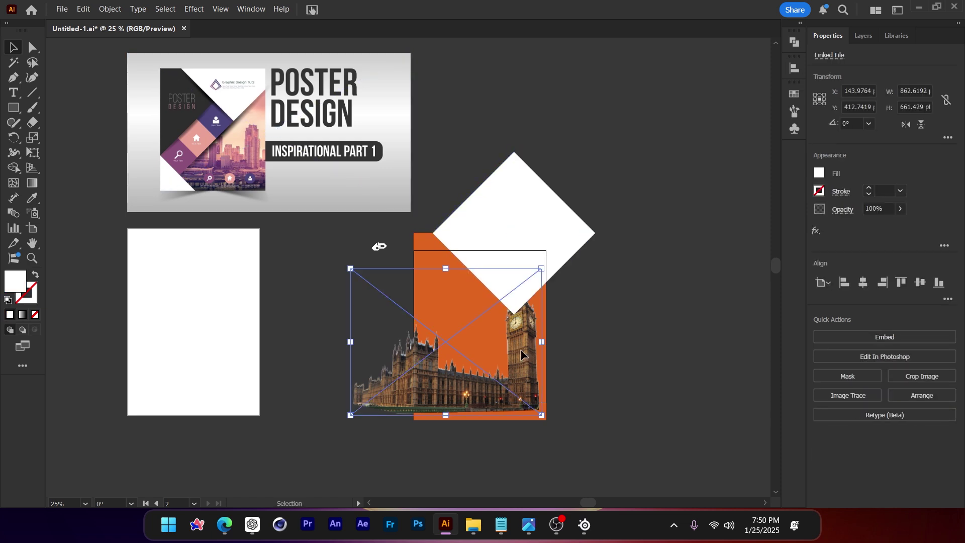
left_click(597, 357)
scroll(597, 357, "up", 2)
scroll(523, 146, "up", 1)
left_click_drag(452, 114, 468, 100)
scroll(588, 252, "down", 1)
left_click(588, 254)
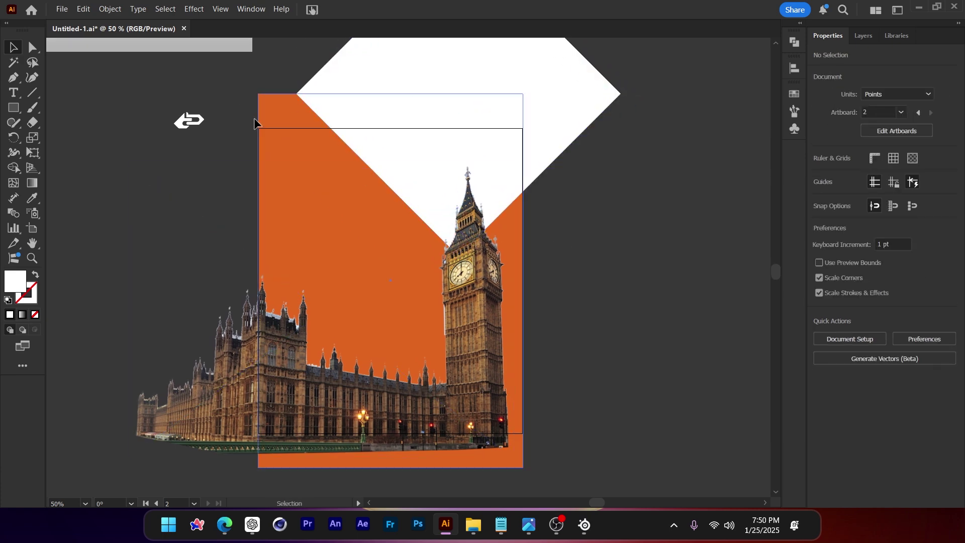
Preview the poster in Trim View to check the artwork cropped to the artboard
left_click(220, 10)
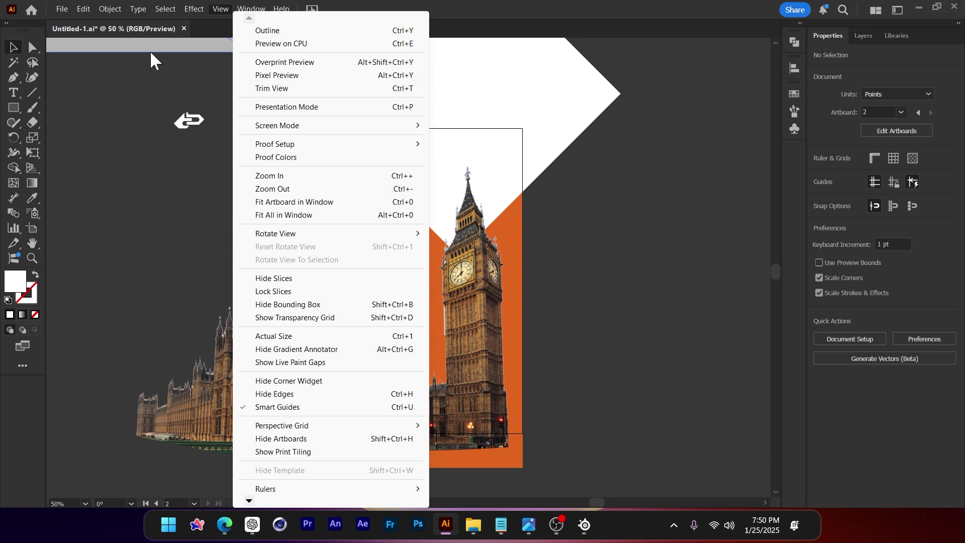
mouse_move(79, 10)
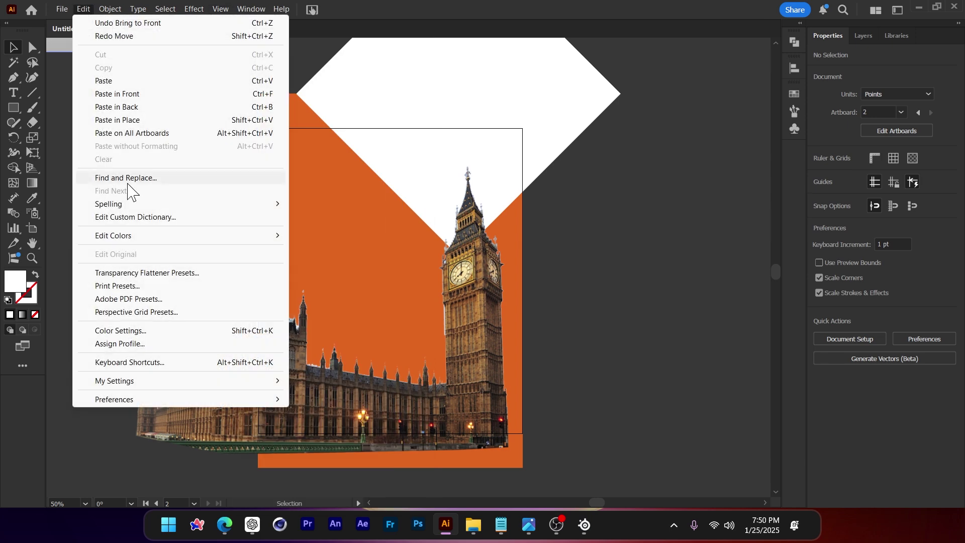
left_click(546, 132)
key("space")
left_click_drag(585, 211, 588, 220)
left_click(631, 256)
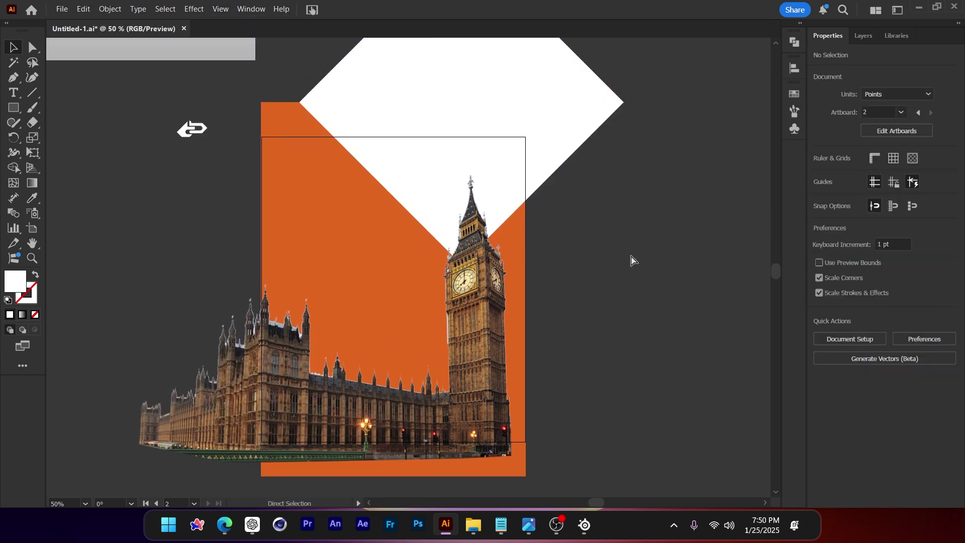
key("ctrl+shift+t")
left_click_drag(597, 281, 590, 249)
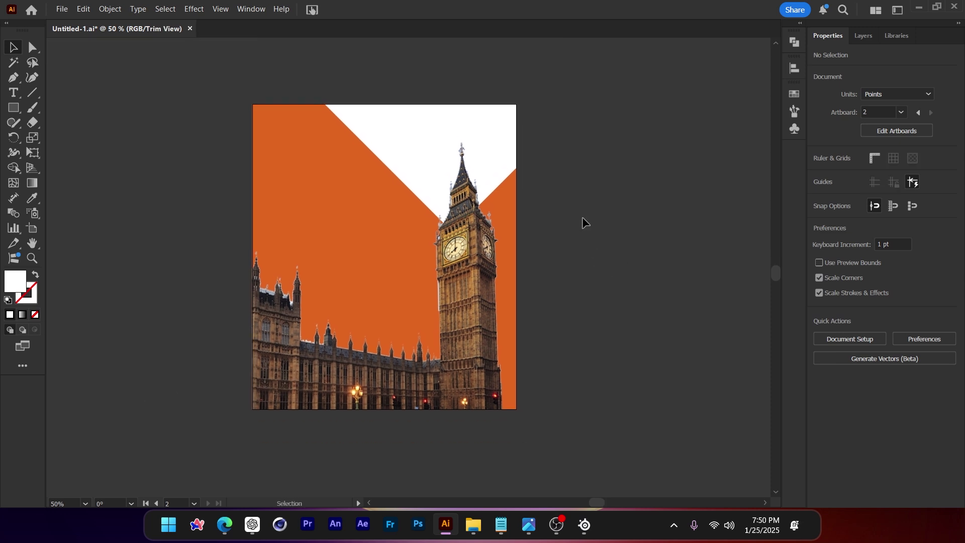
Shift the white diamond to the left along the artboard's upper edge
left_click_drag(507, 119, 486, 98)
scroll(566, 261, "down", 3)
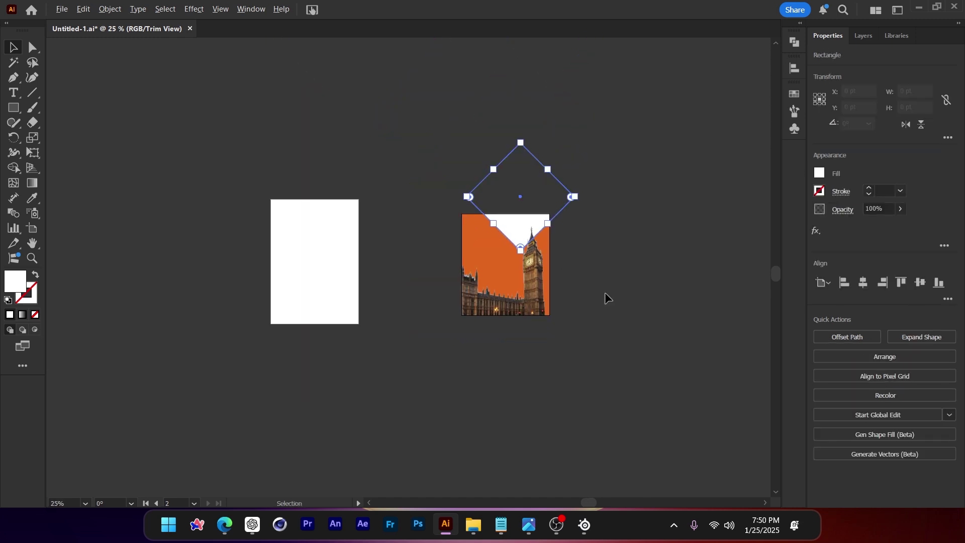
left_click_drag(616, 248, 627, 289)
Duplicate the white diamond over the artboard's upper-left area, fill the copy dark purple and place it behind the white one
left_click_drag(539, 201, 472, 240)
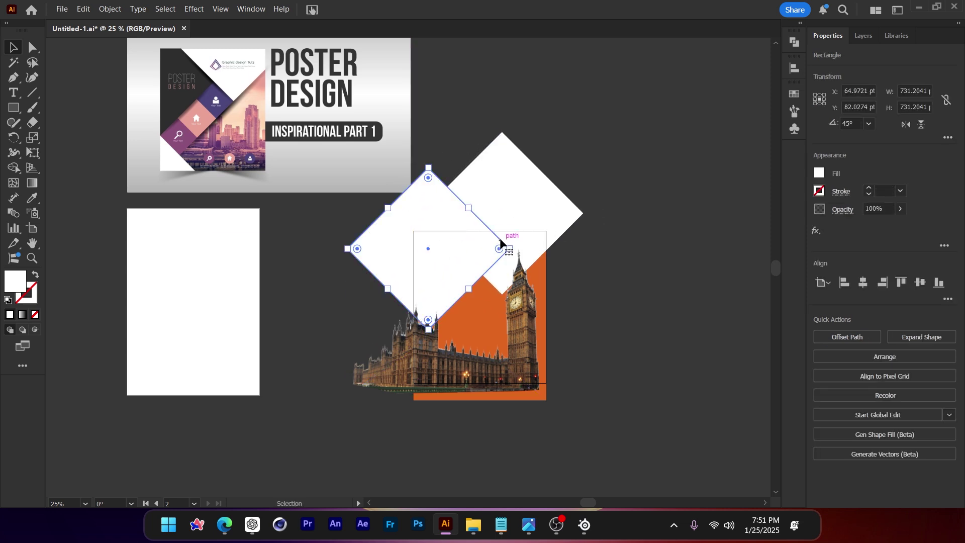
left_click(820, 174)
left_click(700, 274)
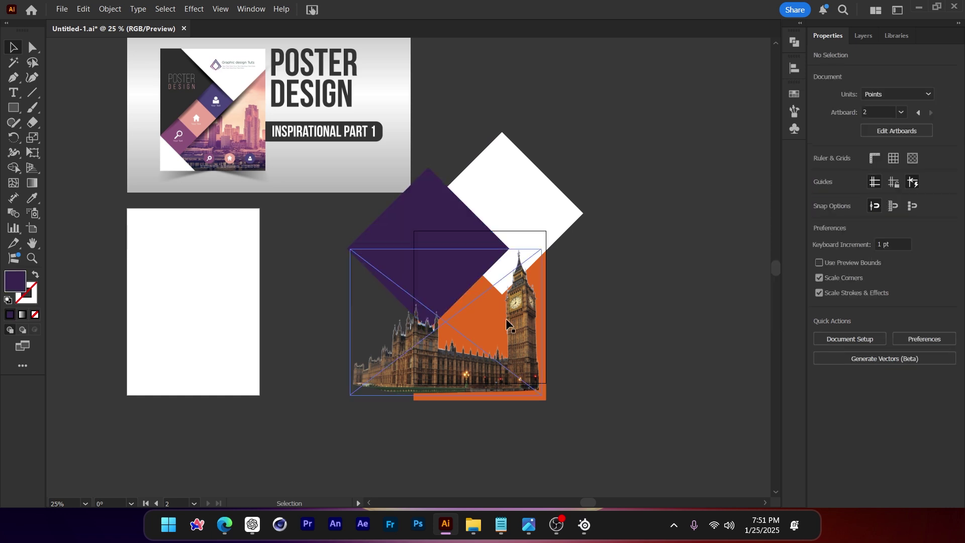
left_click(528, 200)
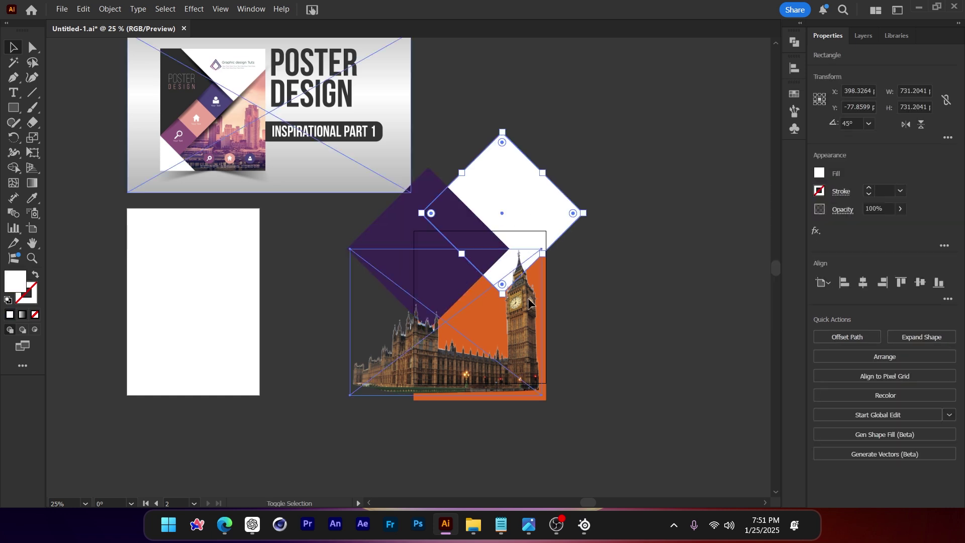
left_click(677, 364)
Duplicate the white diamond across the artboard's lower-left corner, in front of the Big Ben image
scroll(676, 364, "up", 1)
left_click_drag(499, 149, 351, 410)
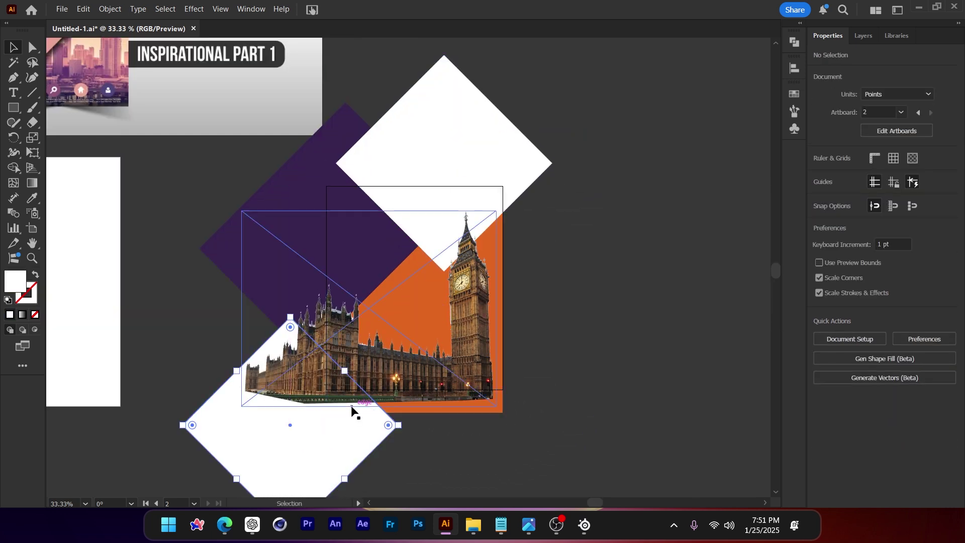
left_click(213, 340)
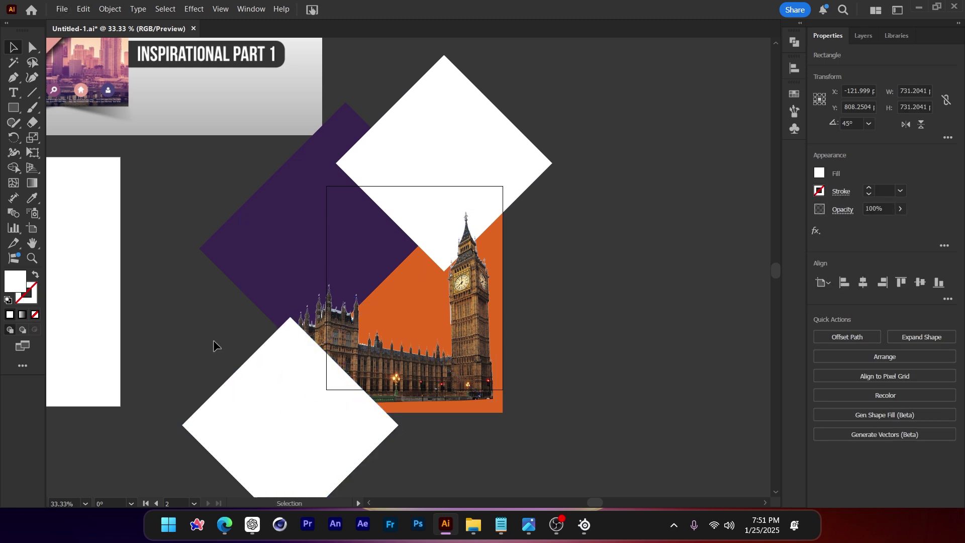
left_click_drag(217, 328, 277, 358)
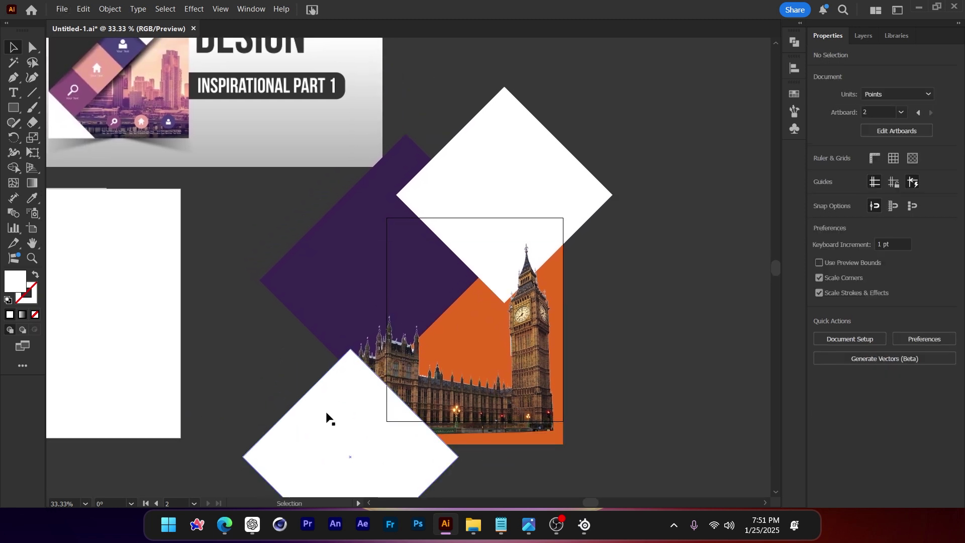
left_click_drag(318, 408, 325, 404)
left_click_drag(258, 313, 237, 309)
scroll(409, 274, "up", 1)
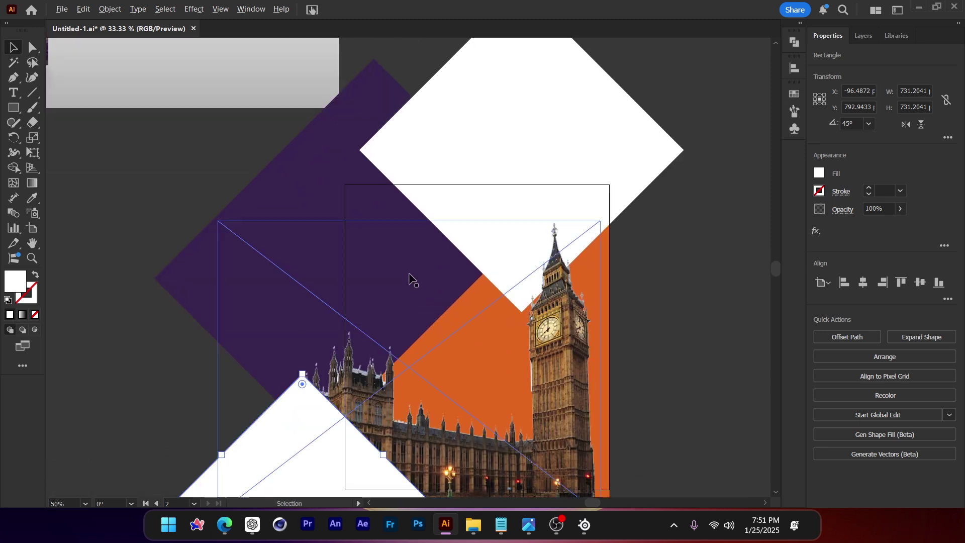
Duplicate the purple shape diagonally down to the right, fill the copy black and place it behind the original
left_click(302, 135)
left_click_drag(303, 135, 336, 168)
double_click(15, 280)
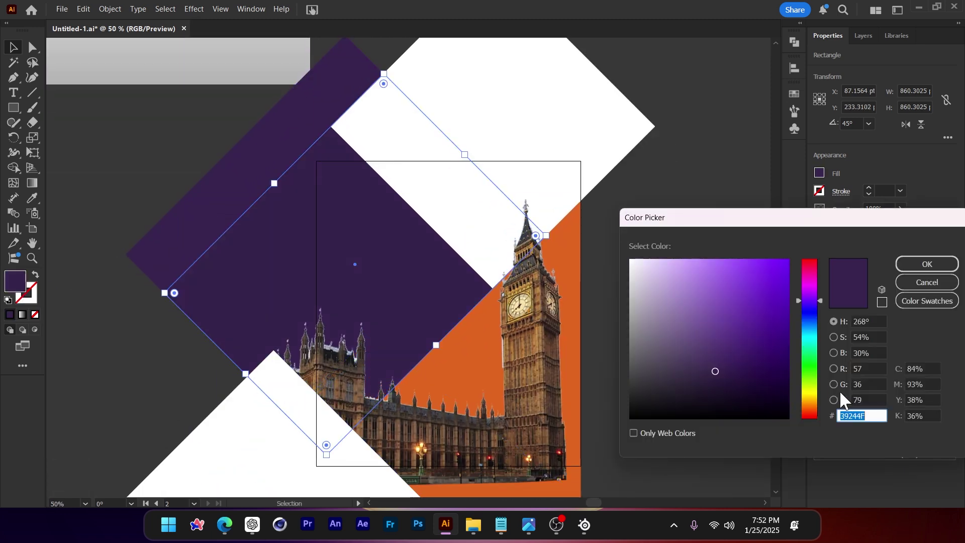
left_click(729, 395)
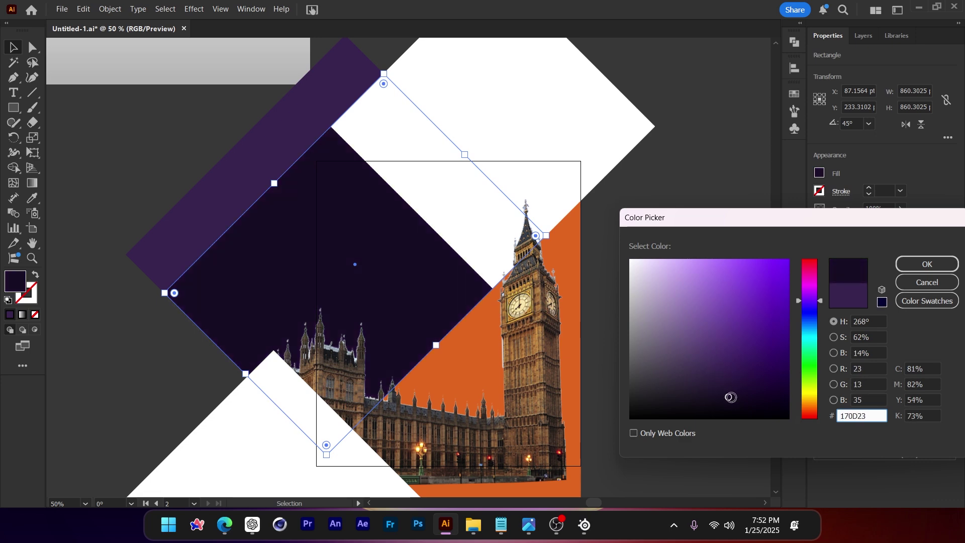
left_click_drag(730, 398, 733, 410)
left_click(928, 264)
left_click(579, 267, "shift")
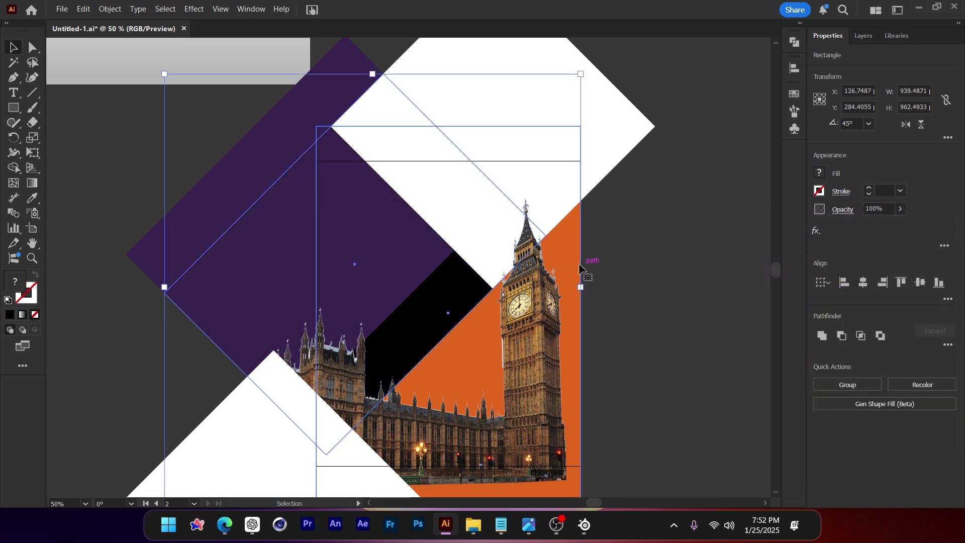
left_click(665, 325)
Check the purple, black and white diagonal shapes in Trim View, cropped to the artboard
left_click_drag(665, 326, 653, 294)
key("ctrl+shift+t")
scroll(655, 294, "down", 2)
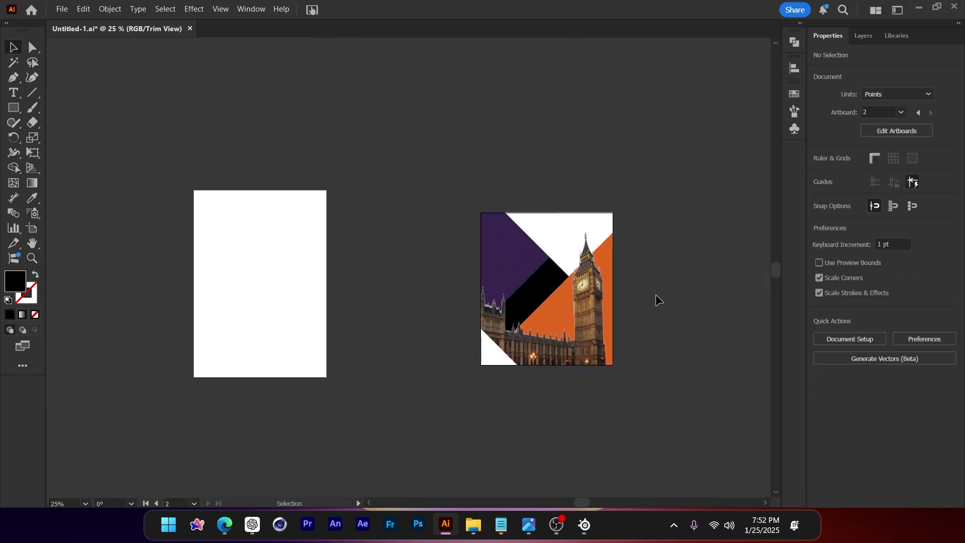
left_click_drag(643, 244, 587, 258)
scroll(579, 326, "up", 2)
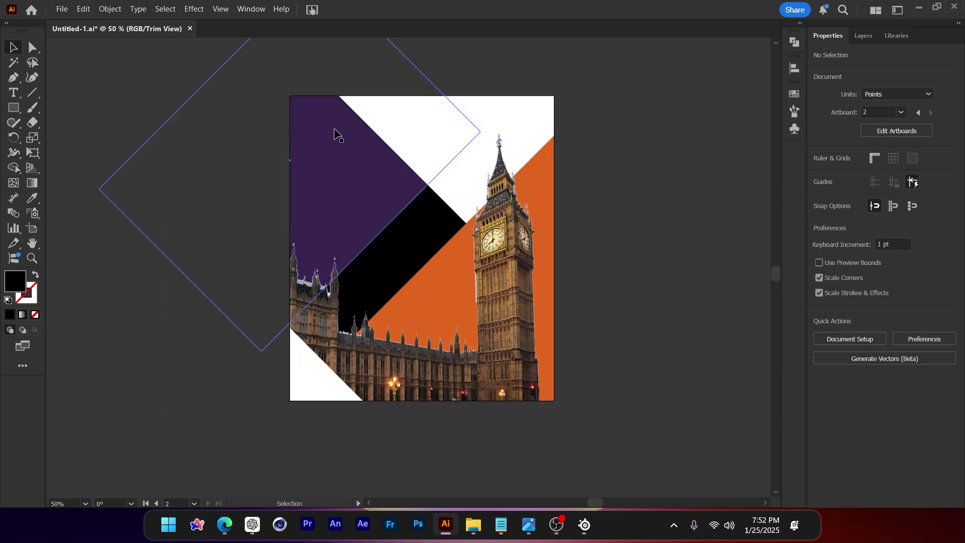
Fine-tune the positions of the purple and black diagonal shapes against the white diamond
mouse_move(335, 132)
left_mouse_down()
mouse_move(312, 104)
mouse_move(345, 157)
mouse_move(308, 168)
mouse_move(343, 133)
left_mouse_up()
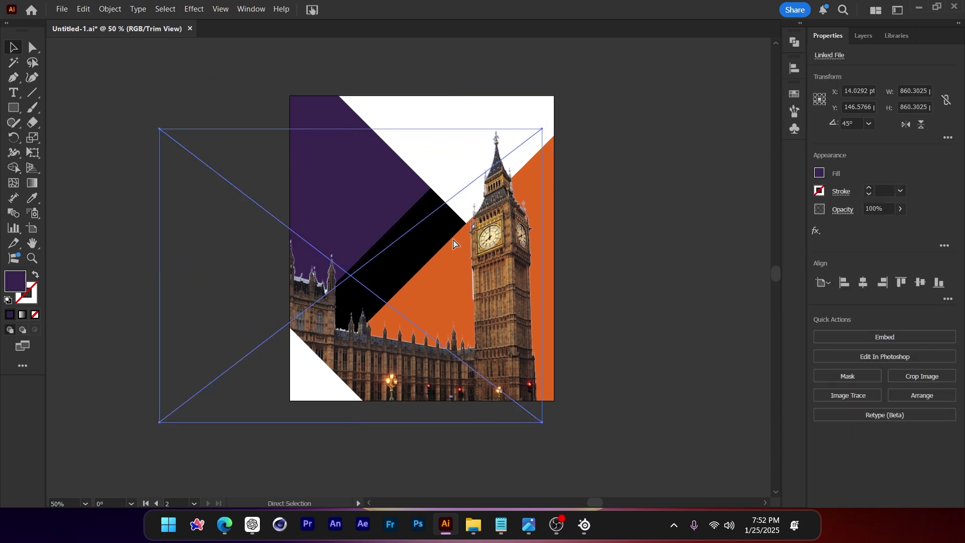
left_click_drag(453, 243, 418, 245)
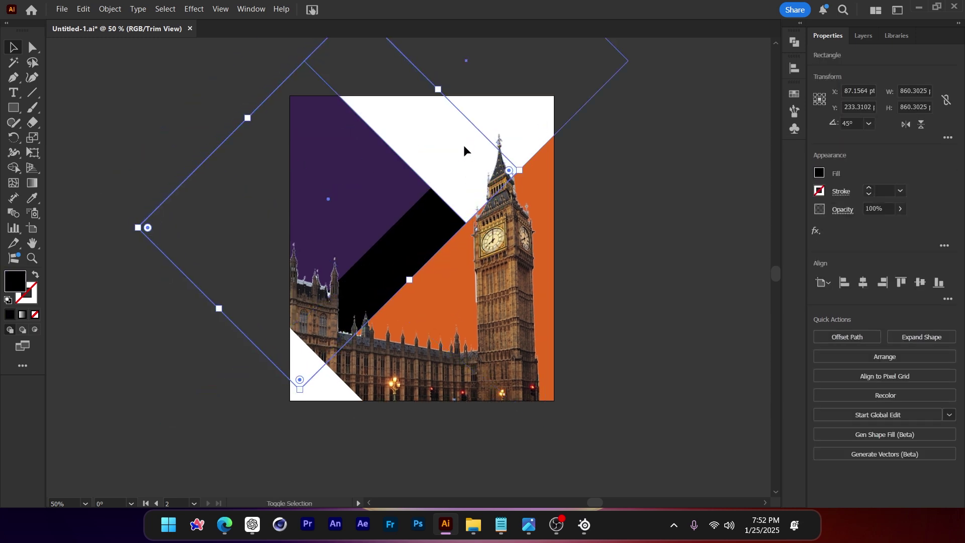
mouse_move(463, 145)
left_mouse_down()
mouse_move(478, 168)
mouse_move(467, 188)
mouse_move(436, 146)
mouse_move(463, 137)
mouse_move(437, 111)
mouse_move(478, 137)
mouse_move(466, 115)
mouse_move(476, 131)
left_mouse_up()
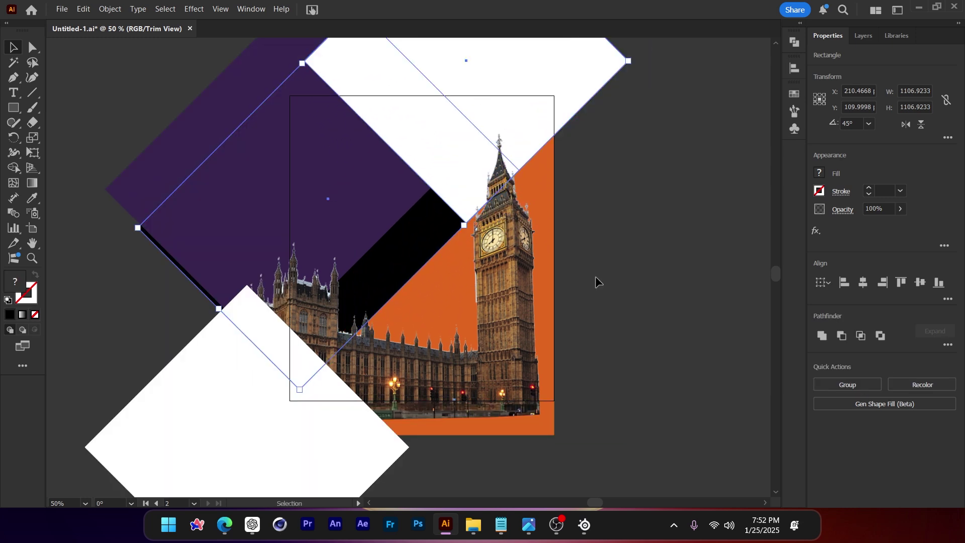
left_click(596, 276)
Draw a horizontal line about 631 pt long across the white diamond just above the artboard and remove the part over it
left_click_drag(597, 224, 570, 307)
scroll(487, 178, "up", 1)
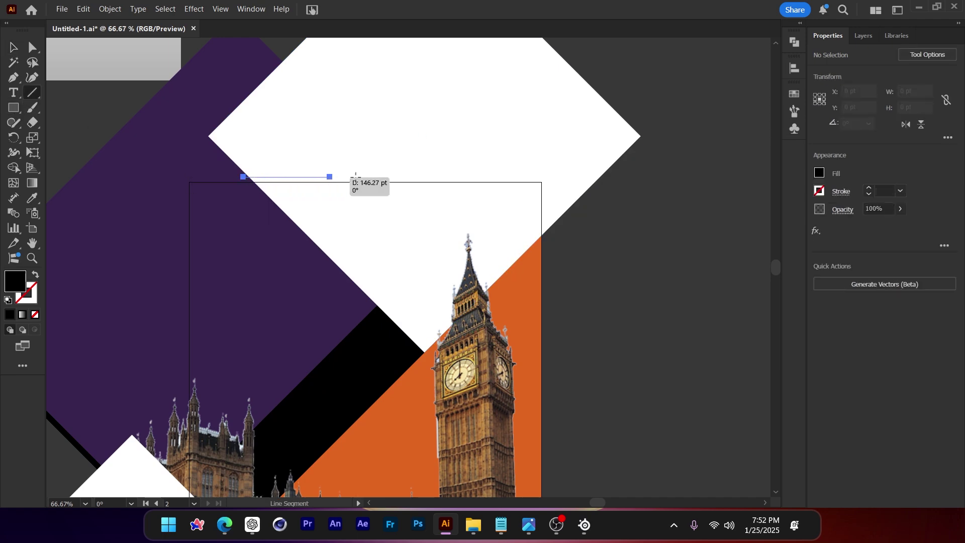
left_click_drag(356, 176, 617, 176)
left_click(321, 124, "shift")
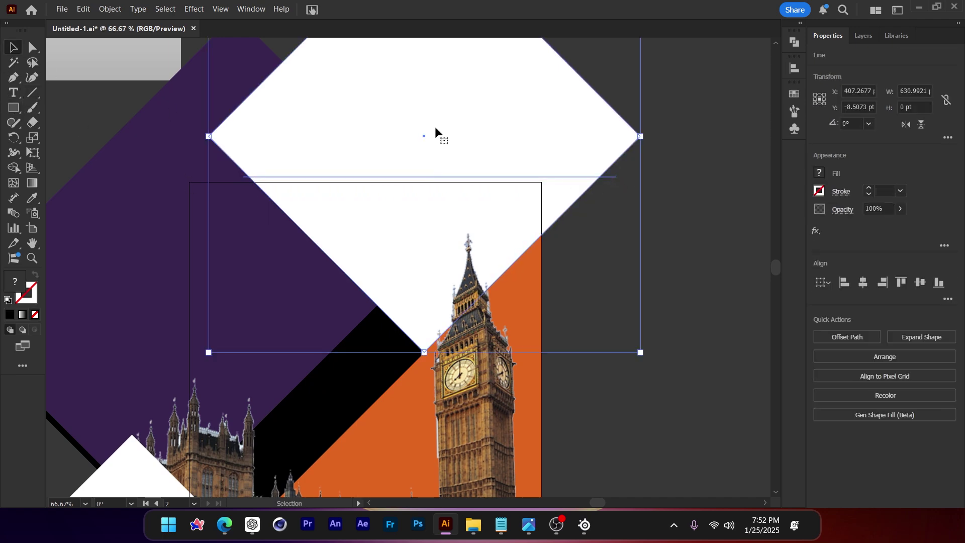
key("shift+m")
left_click(460, 144, "alt")
key("v")
left_click(604, 342)
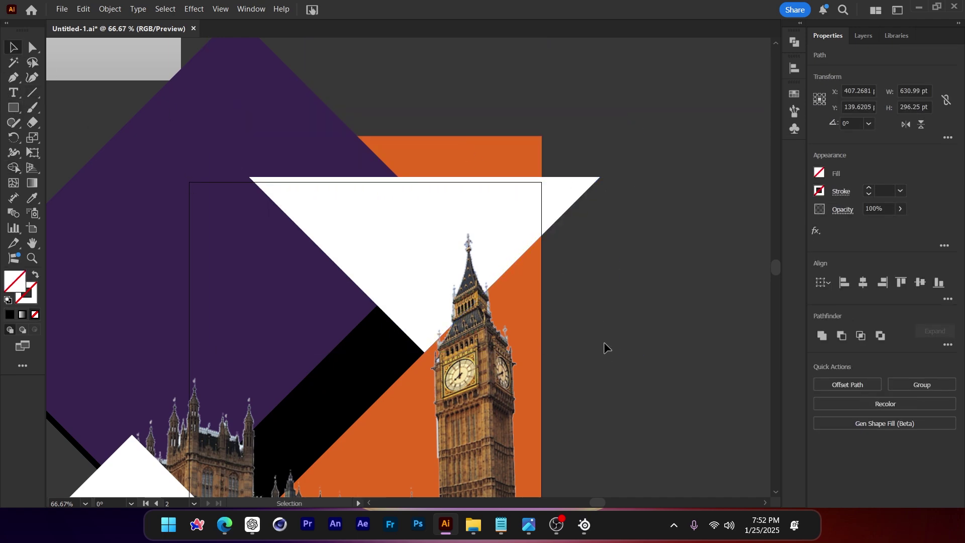
left_click_drag(605, 352, 622, 246)
key("ctrl+shift+t")
Try to move the white triangle and the black diagonal shape together down the artboard
left_click(424, 221)
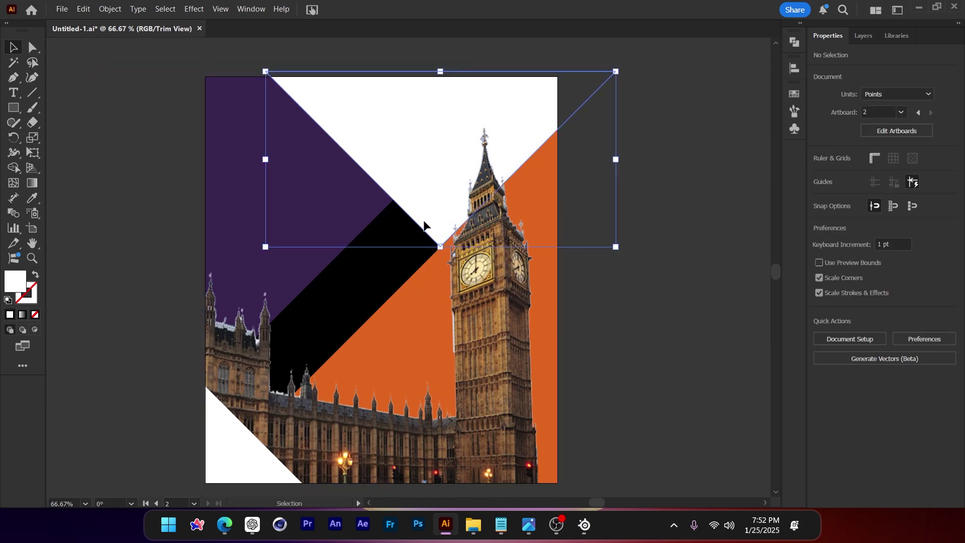
left_click(390, 255, "shift")
scroll(391, 254, "down", 1)
left_click_drag(390, 254, 378, 227)
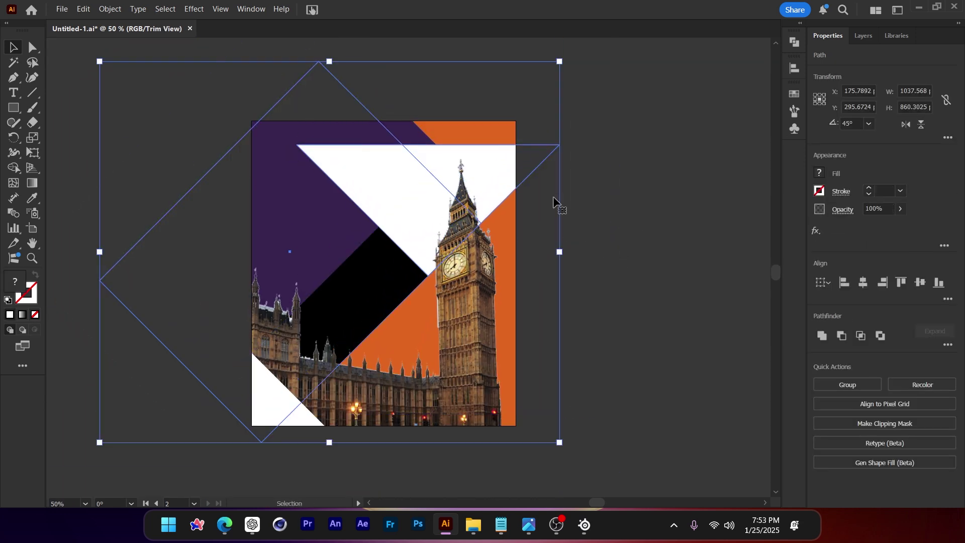
left_click(554, 201)
scroll(316, 132, "up", 1)
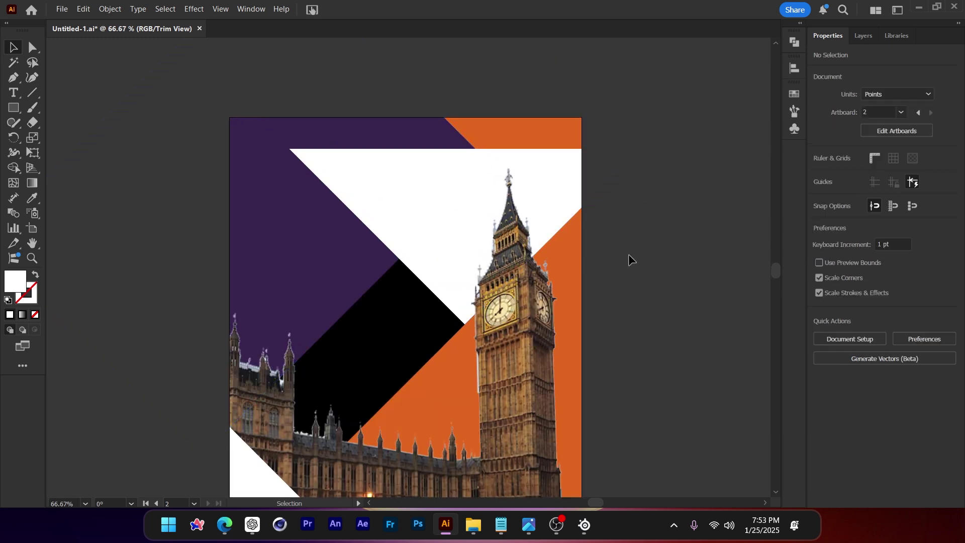
left_click_drag(629, 255, 606, 203)
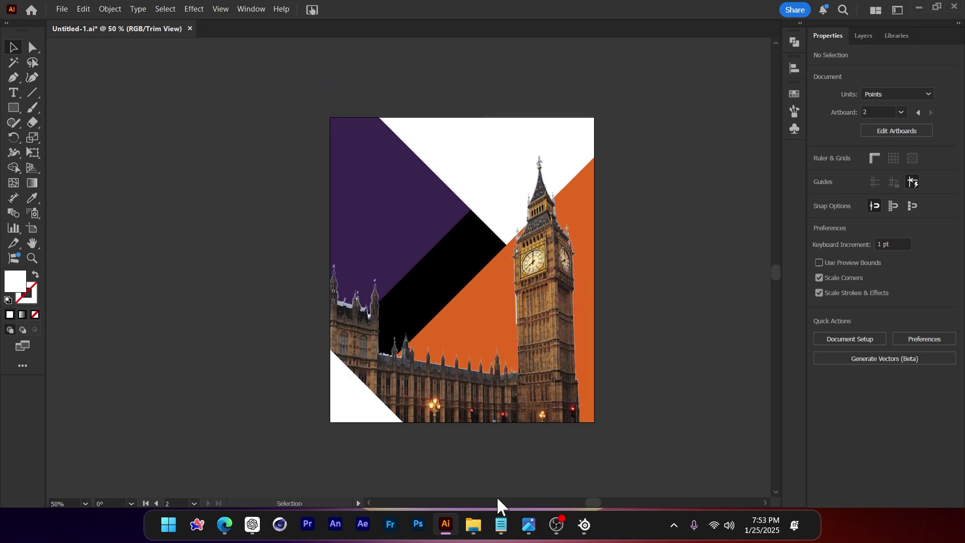
Take the heading "Hidden Gems to Explore" from the Notepad notes and place it as text on the purple area in Illustrator
left_click(498, 524)
left_click(500, 527)
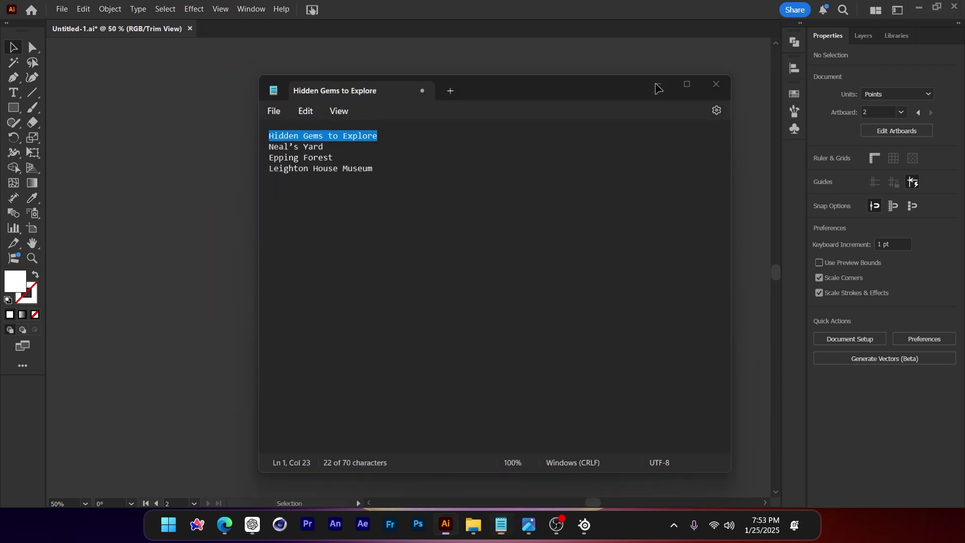
left_click(662, 75)
scroll(383, 168, "up", 1)
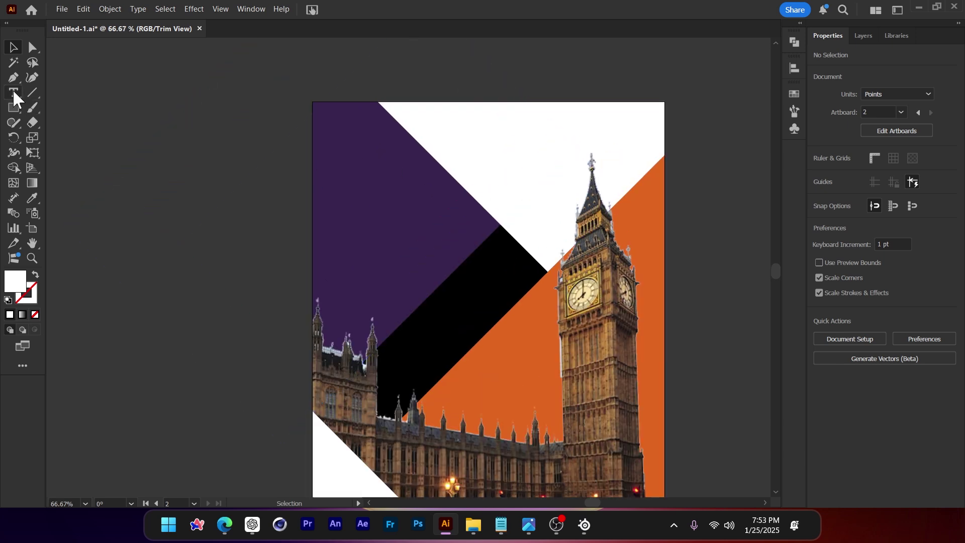
left_click(344, 194)
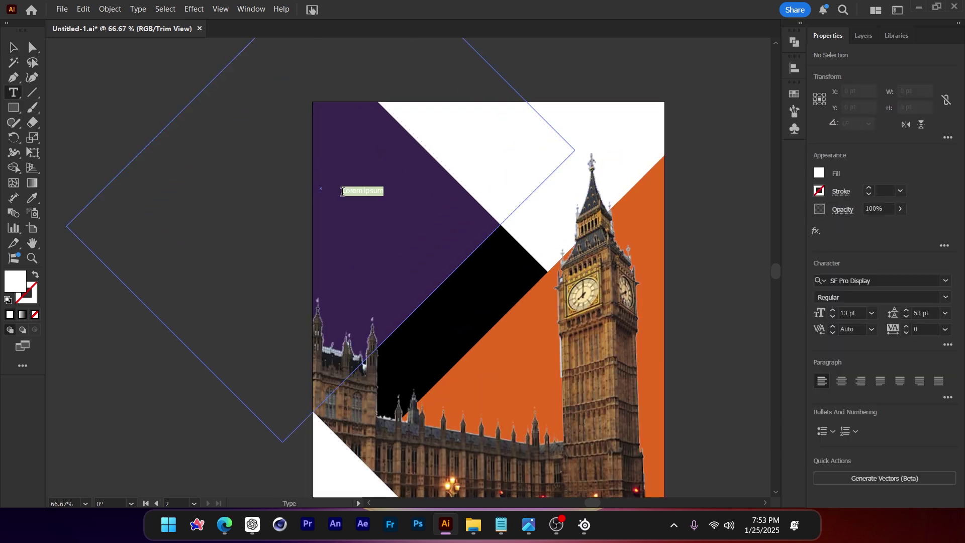
type("Hidden Gems to Explore")
left_click(14, 48)
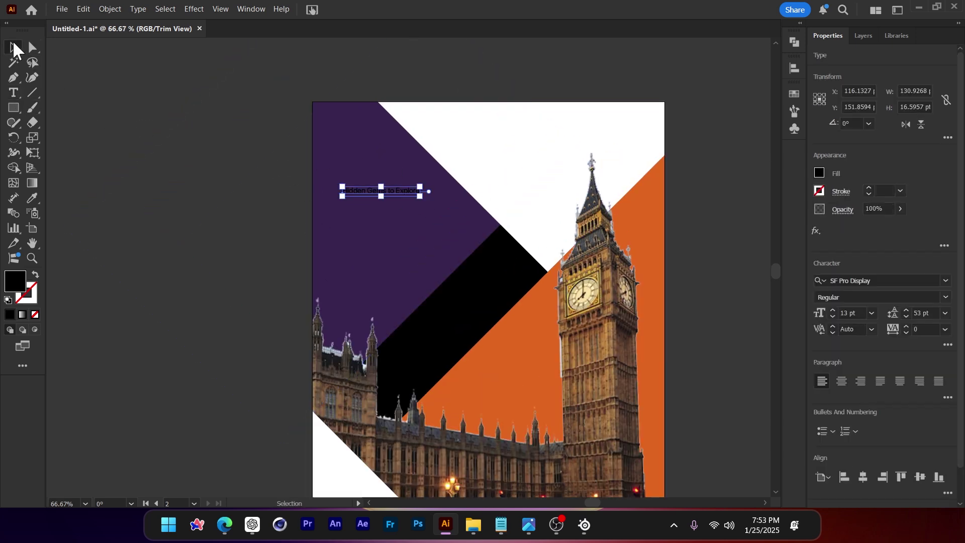
Enlarge the heading to about 87 pt, using the reference poster's title as a guide, and fill it white
left_click_drag(422, 198, 585, 248)
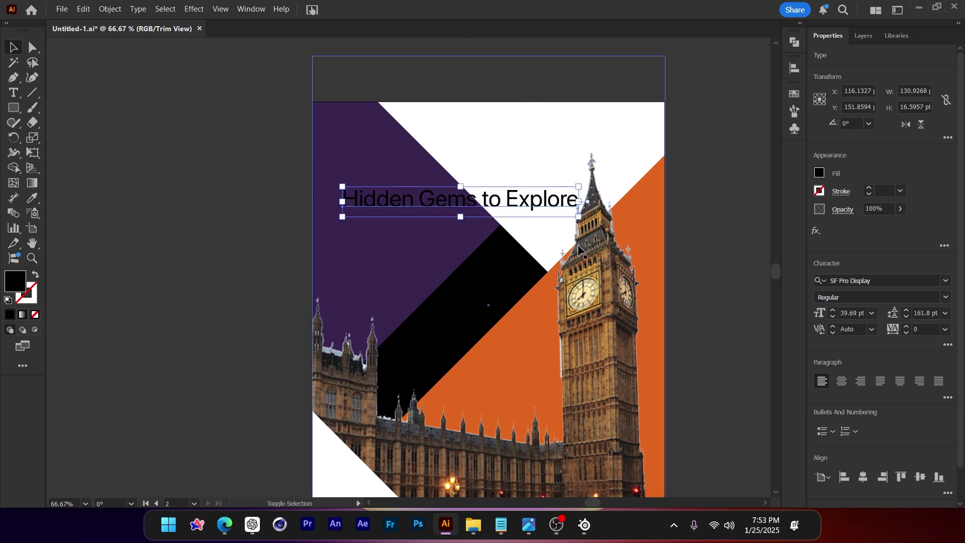
left_click_drag(458, 204, 448, 208)
scroll(392, 206, "up", 1)
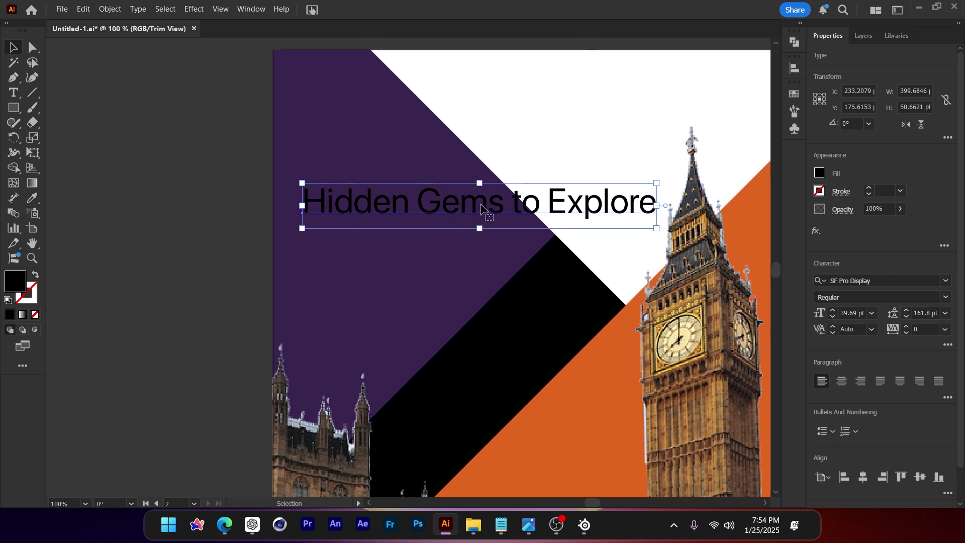
left_click_drag(482, 207, 521, 223)
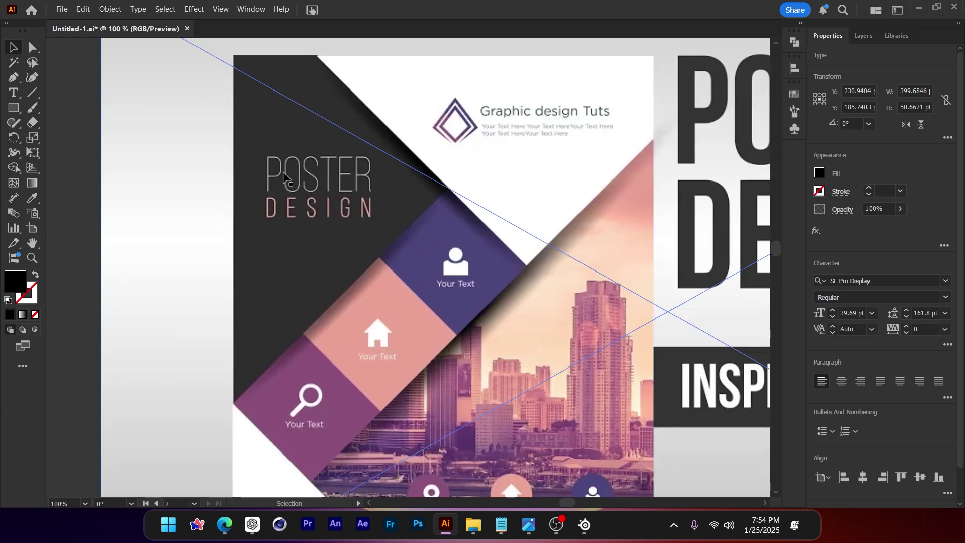
scroll(284, 176, "down", 1)
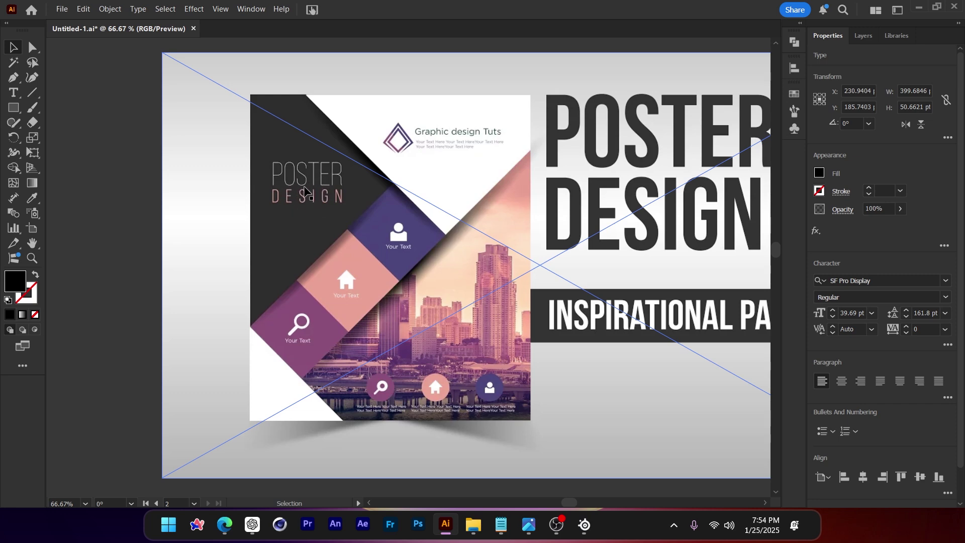
scroll(266, 174, "down", 2)
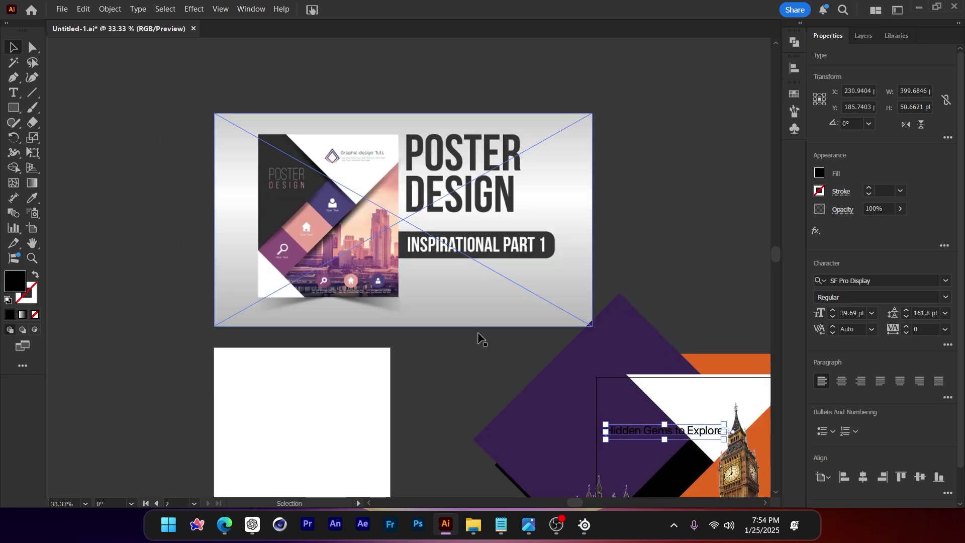
left_click_drag(534, 402, 290, 210)
scroll(603, 367, "up", 1)
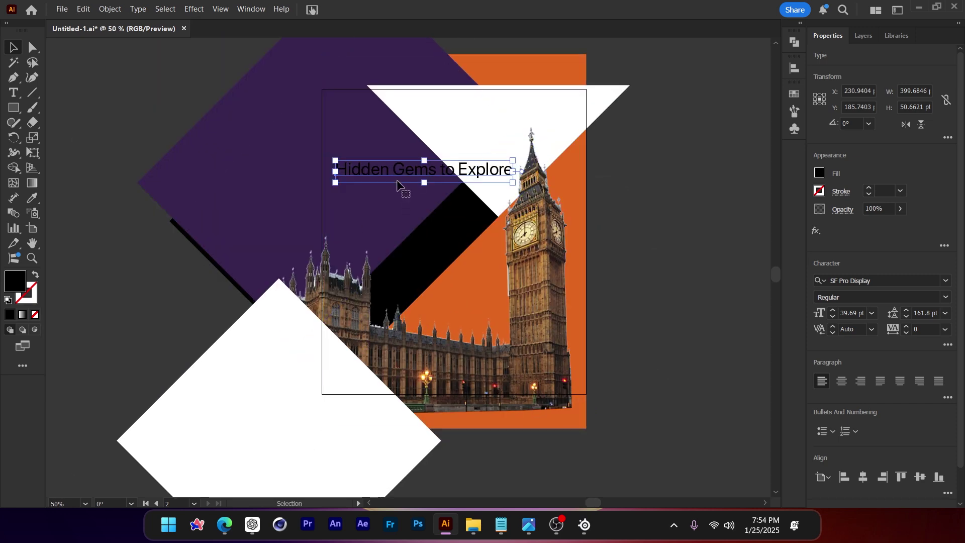
left_click_drag(513, 182, 730, 212)
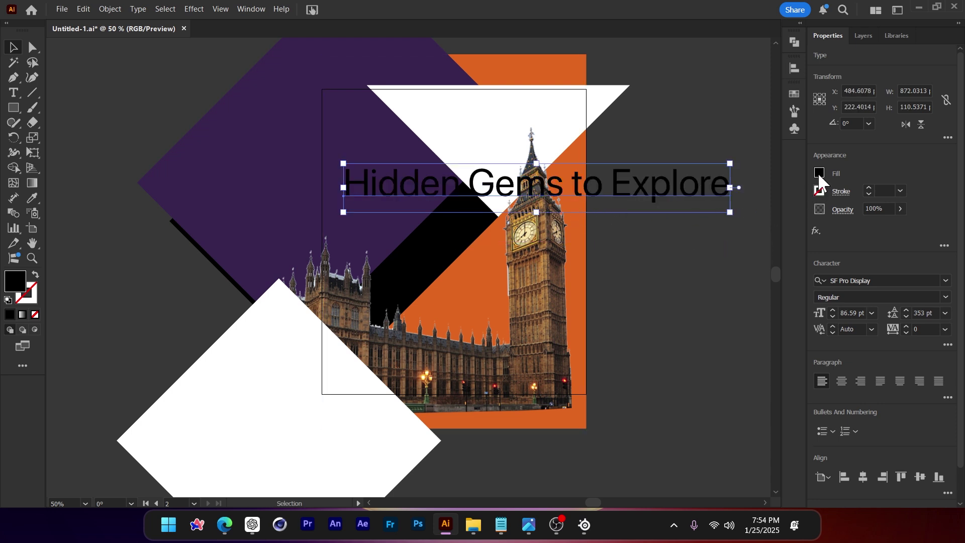
left_click(820, 174)
left_click(700, 218)
left_click_drag(450, 194, 426, 187)
Break the heading after "Hidden" with 80 pt leading and place it on the empty canvas beside the artboard
key("t")
left_click(418, 182)
key("Return")
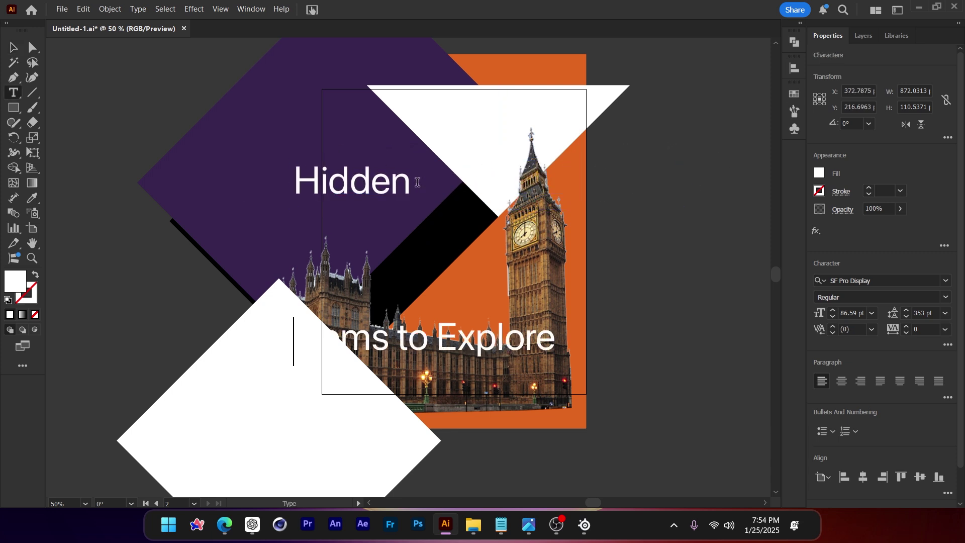
left_click(12, 47)
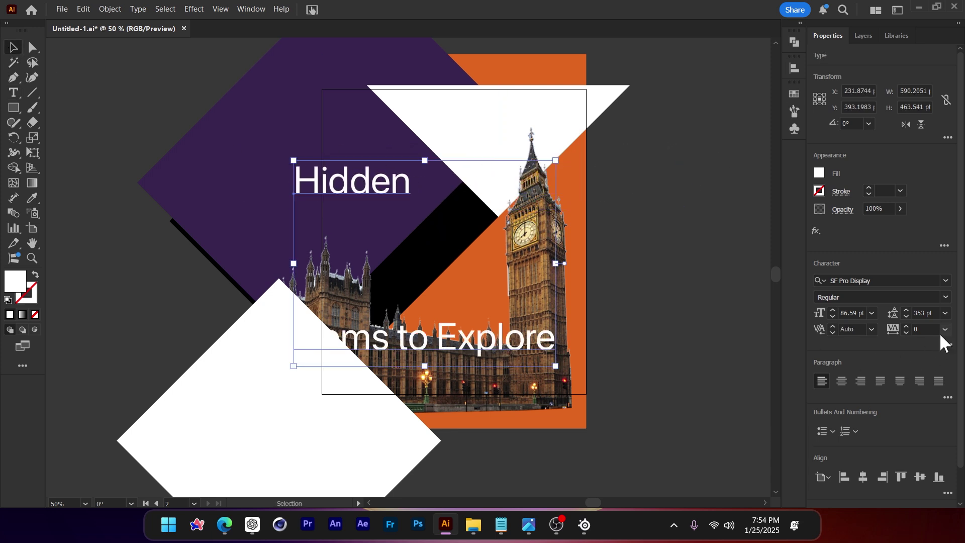
left_click(905, 315)
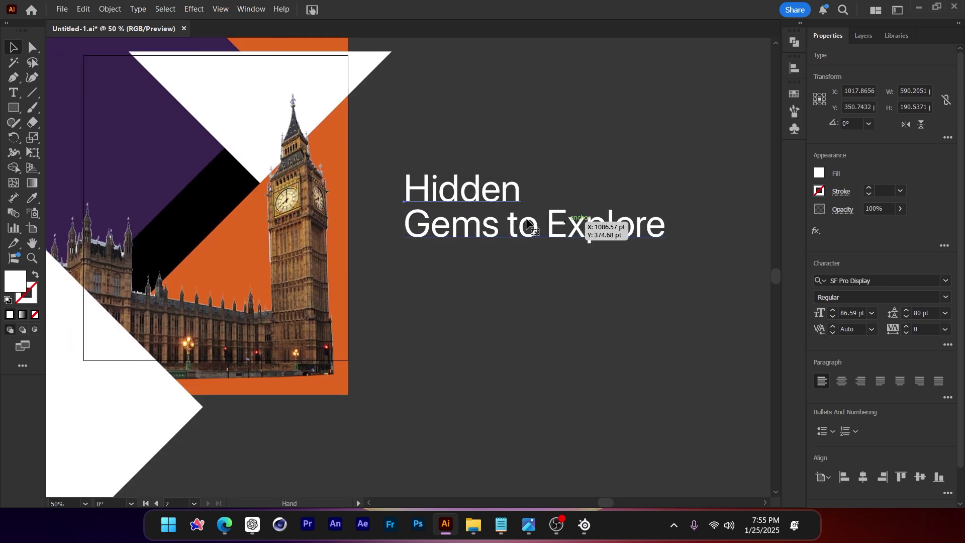
Delete the words "to Explore" from the heading so it keeps only "Hidden Gems"
scroll(603, 224, "up", 1)
key("t")
left_click(538, 223)
left_click_drag(538, 223, 729, 218)
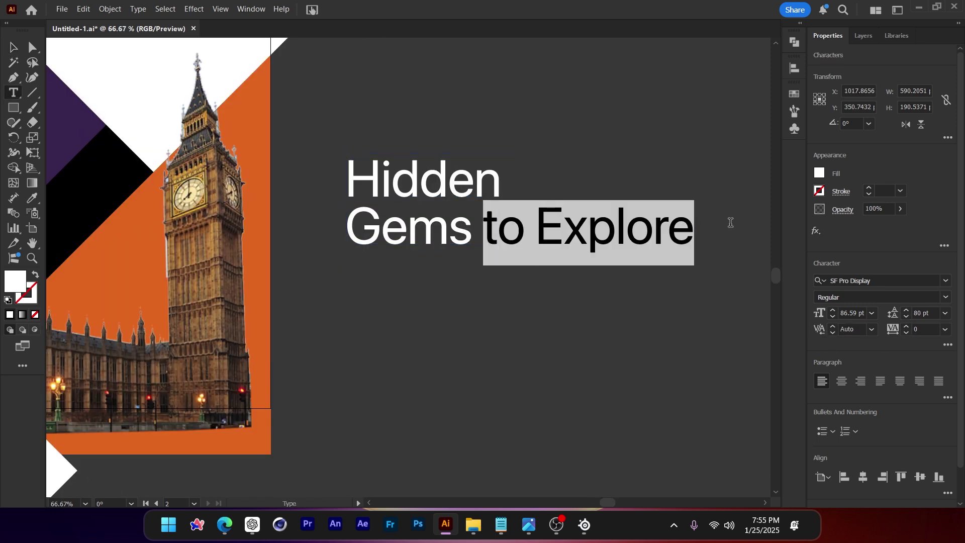
key("BackSpace")
left_click(13, 49)
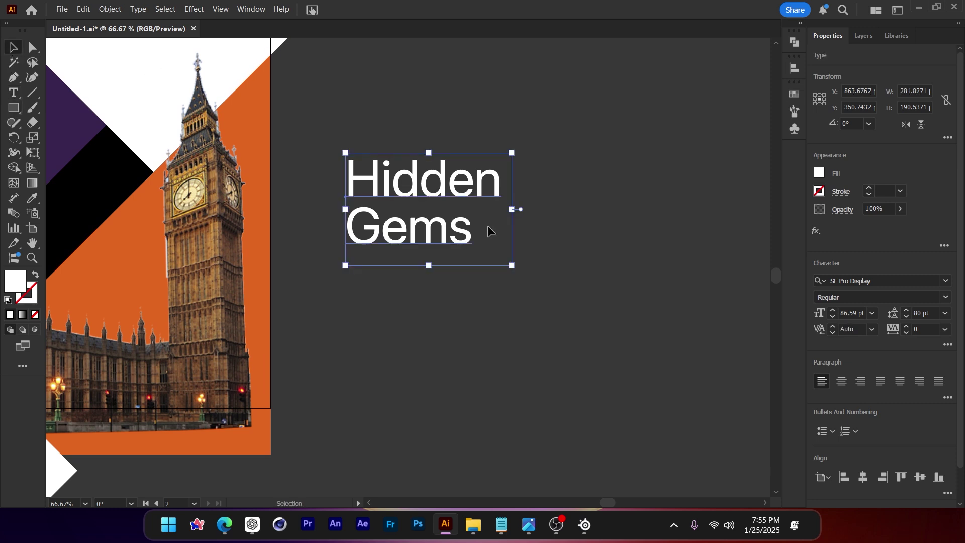
Duplicate the "Hidden Gems" text below itself, change the copy to "to Explore" and move it closer to the original
left_click_drag(446, 224, 459, 351)
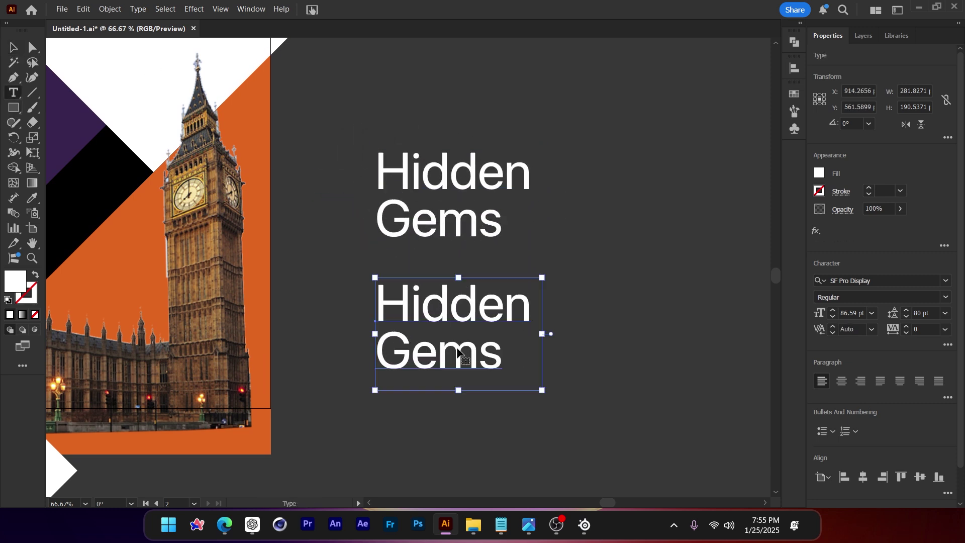
double_click(459, 355)
key("ctrl+a")
type("to Explore")
key("Escape")
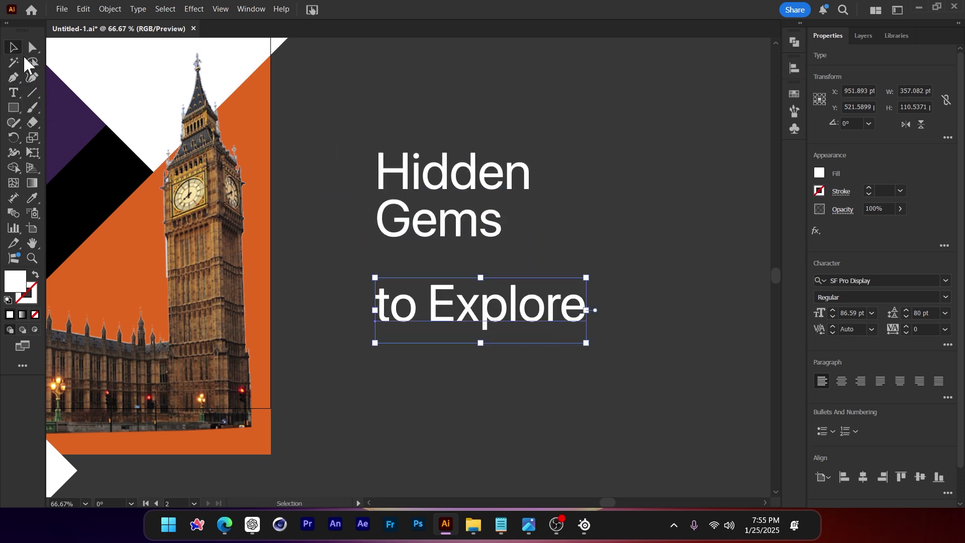
left_click_drag(452, 300, 453, 278)
Enlarge "Hidden Gems" to about 112 pt, and shrink "to Explore" and tuck it directly beneath
left_click(465, 185)
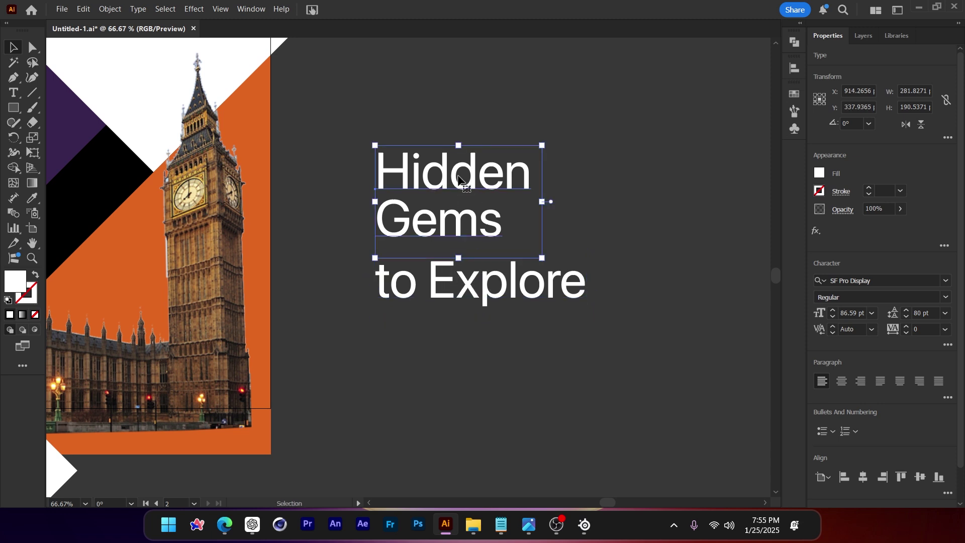
left_click_drag(542, 145, 590, 112)
left_click(579, 284)
left_click_drag(586, 320, 535, 304)
left_click_drag(473, 277, 473, 255)
left_click(532, 336)
scroll(630, 271, "down", 1)
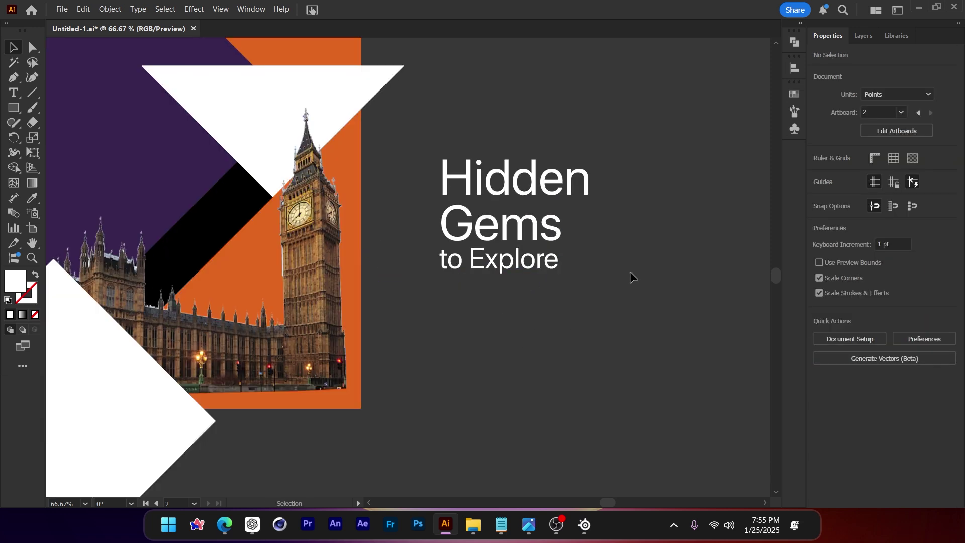
Set the "Hidden Gems" text to the Bold weight of SF Pro Display
left_click(608, 206)
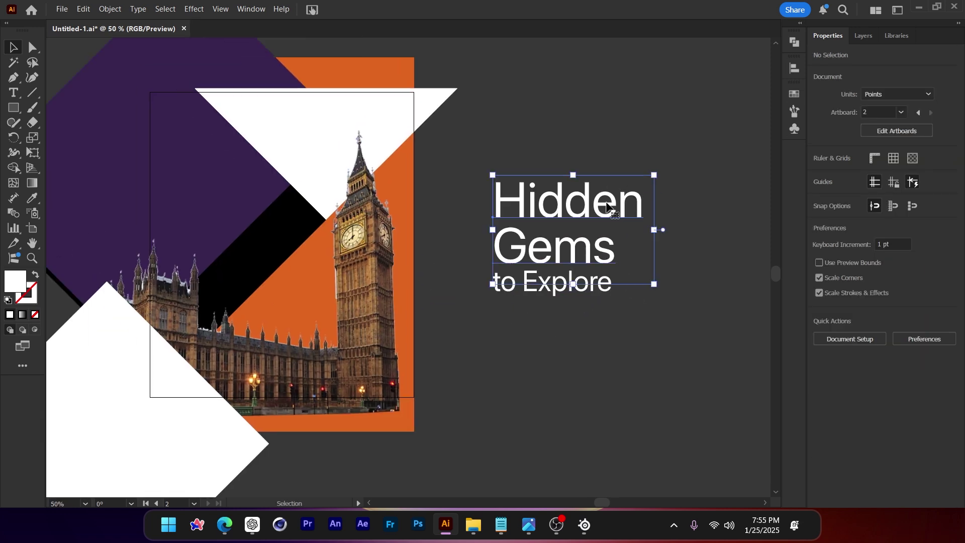
left_click(950, 297)
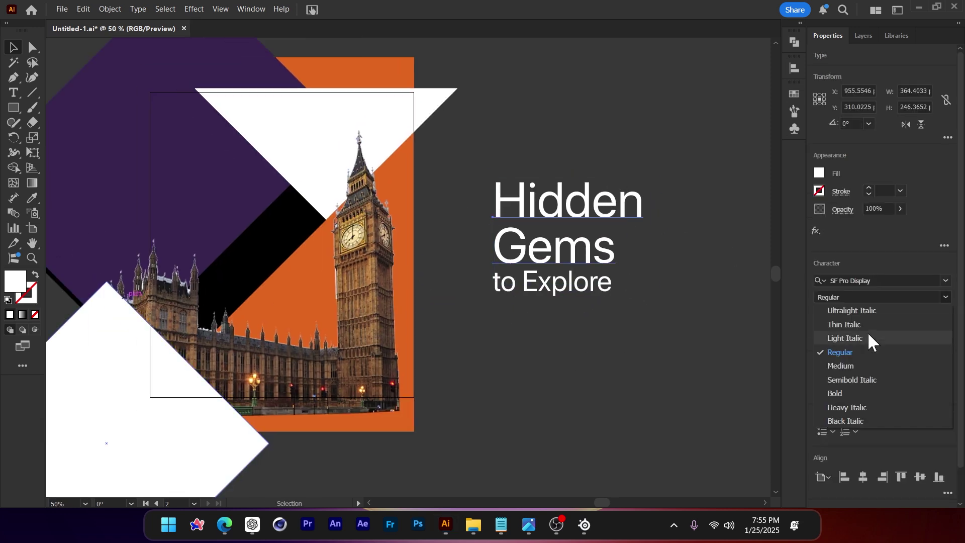
left_click(865, 391)
Place both heading texts on the purple area, scaled to about 288 pt wide, and shift the white triangle diagonally up to the right
left_click(588, 324)
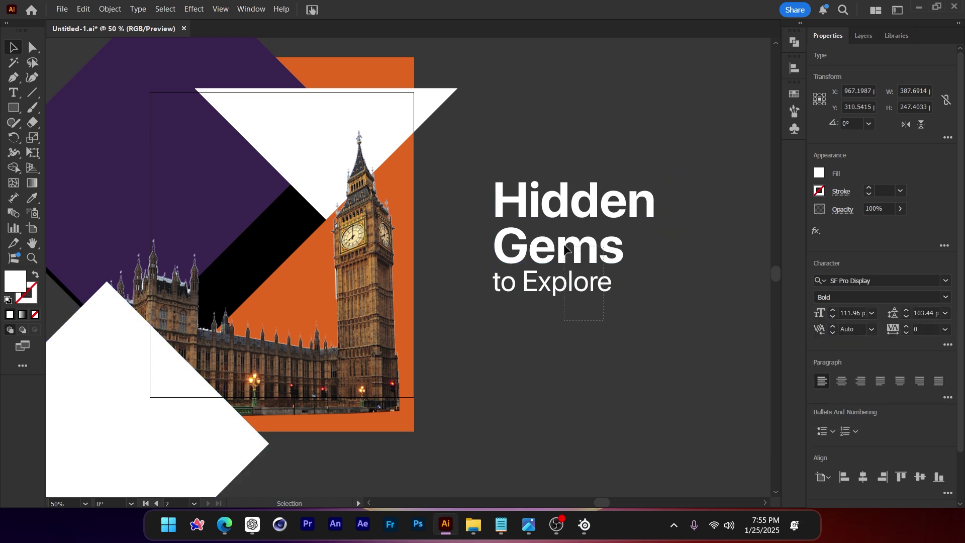
left_click_drag(569, 246, 445, 192)
key("space")
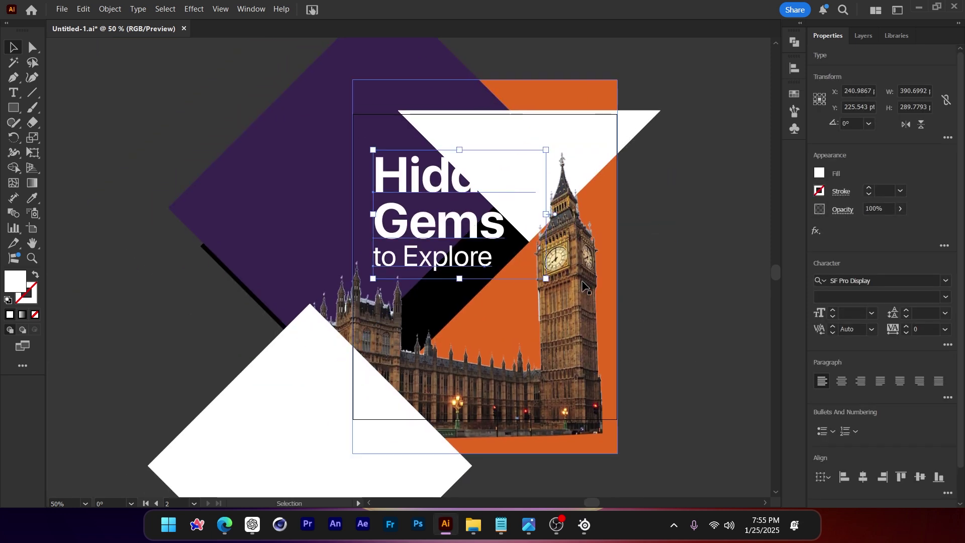
left_click_drag(499, 253, 502, 253)
key("space")
left_click_drag(589, 157, 568, 168)
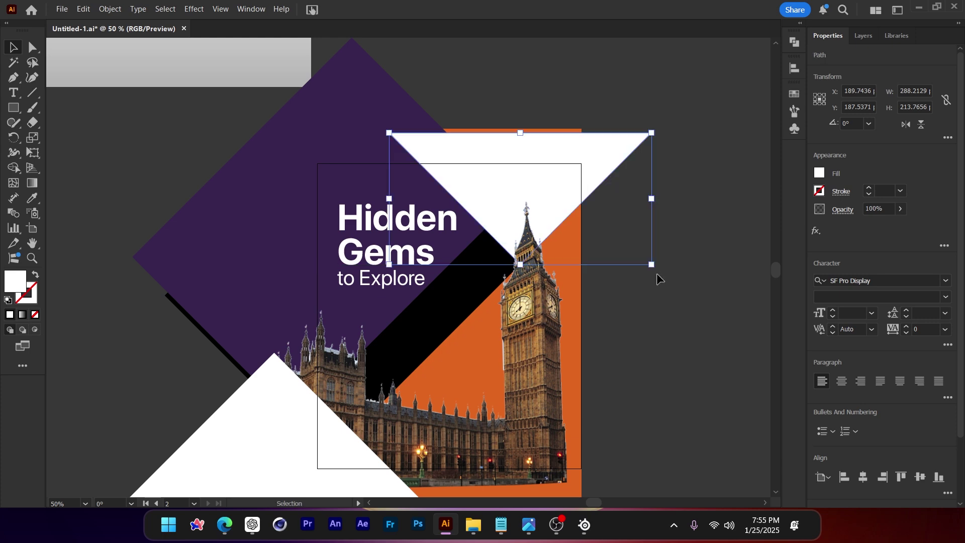
Scale the "Hidden Gems" and "to Explore" texts down slightly together on the purple area
left_click(657, 273)
key("space")
left_click_drag(649, 289, 640, 224)
scroll(366, 187, "up", 2)
left_click(400, 225)
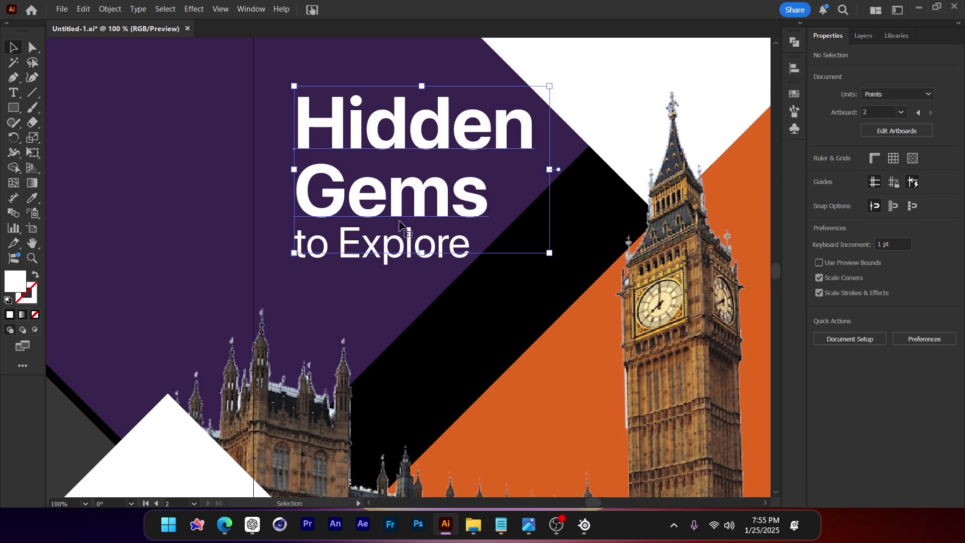
mouse_move(552, 171)
left_mouse_down()
mouse_move(534, 174)
mouse_move(543, 177)
left_mouse_up()
key("ctrl+z")
left_click(426, 210)
left_click_drag(544, 168, 526, 168)
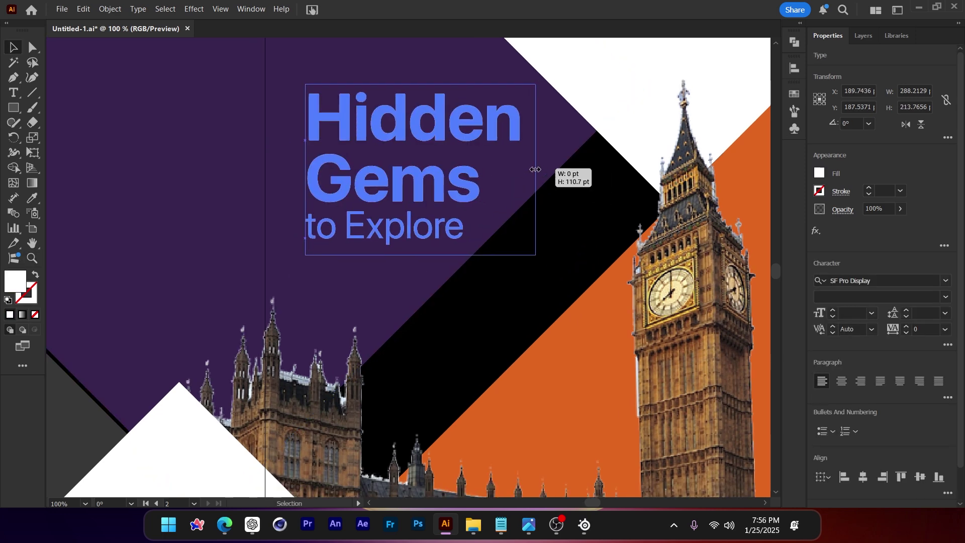
key("ctrl+shift+a")
Nudge "to Explore" into place just under "Gems", lined up with the heading's left edge
scroll(441, 175, "down", 3)
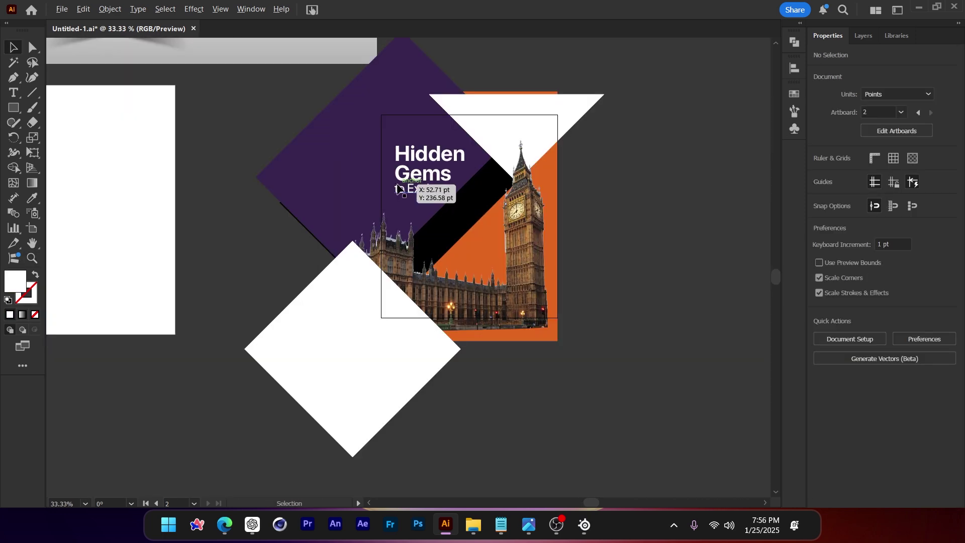
scroll(399, 189, "up", 3)
left_click(435, 204)
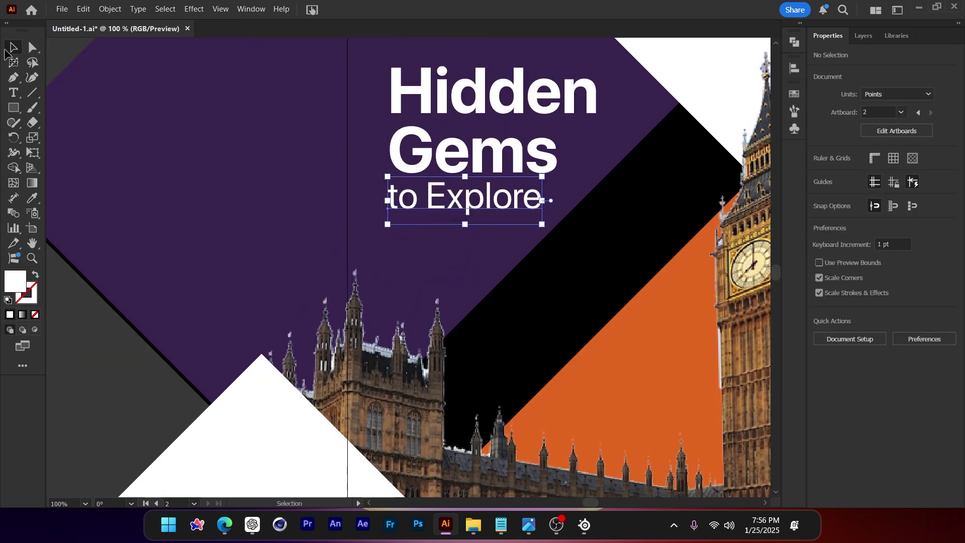
scroll(437, 206, "up", 3)
mouse_move(437, 206)
left_mouse_down()
mouse_move(465, 211)
mouse_move(445, 216)
left_mouse_up()
scroll(448, 219, "down", 5)
left_click(346, 191)
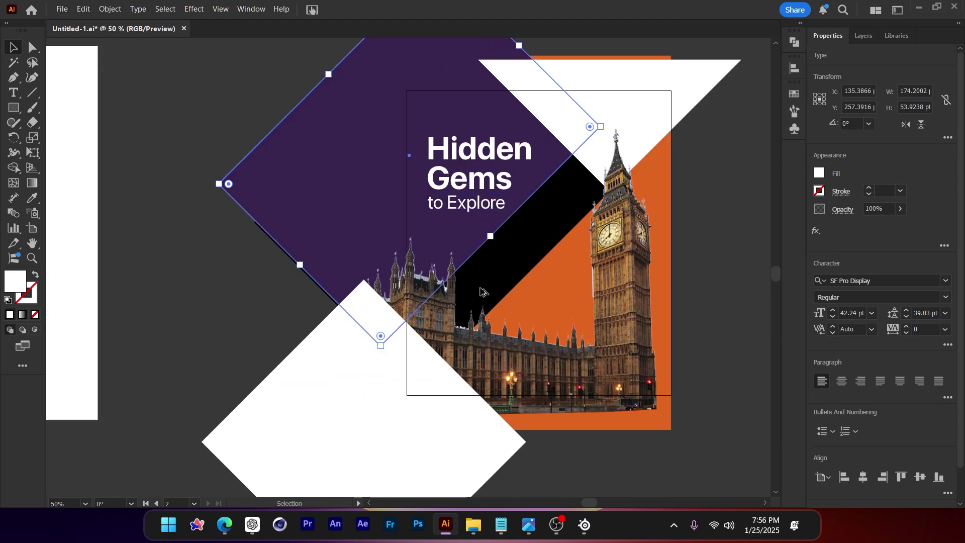
Preview the poster cropped to its artboard with Trim View and examine the overall layout
scroll(347, 206, "down", 2)
left_click(337, 212)
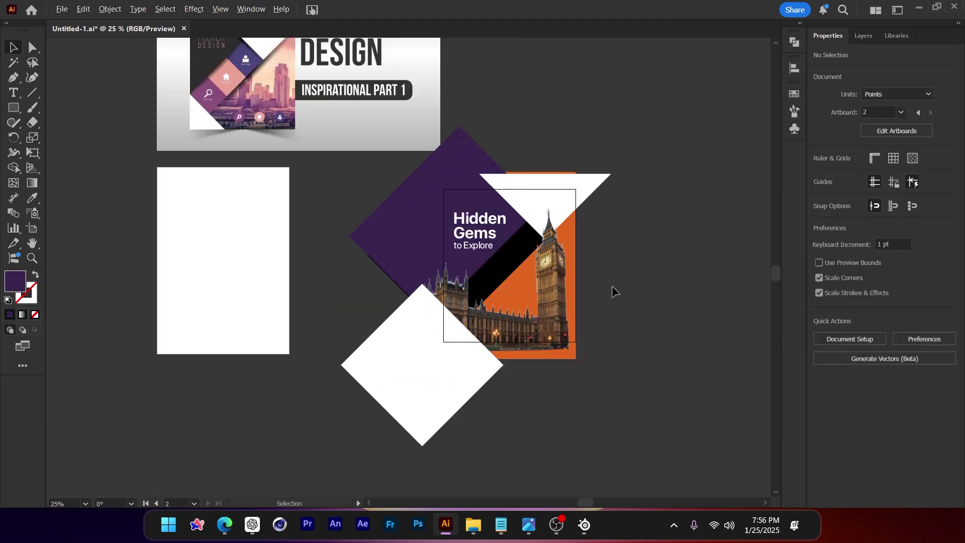
scroll(612, 285, "up", 1)
left_click_drag(615, 305, 587, 285)
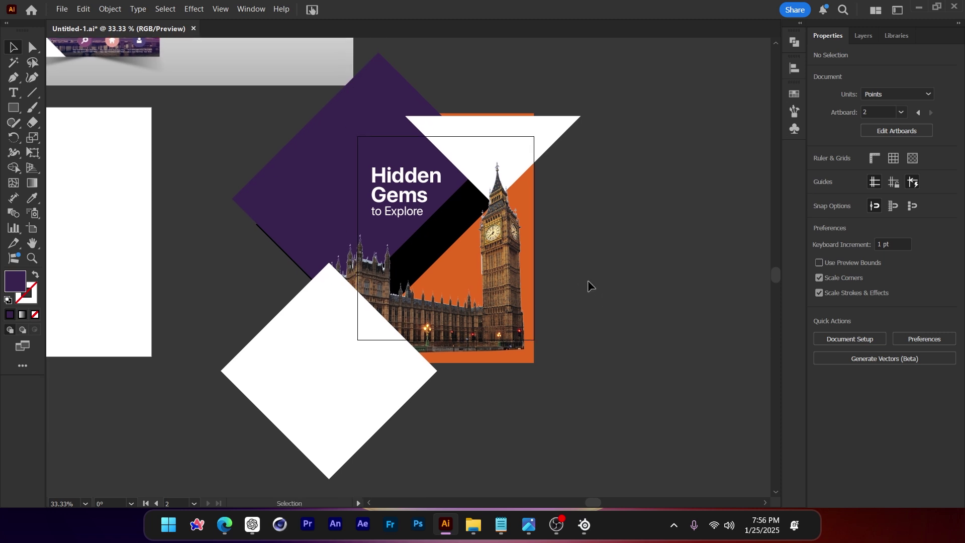
key("ctrl+shift+h")
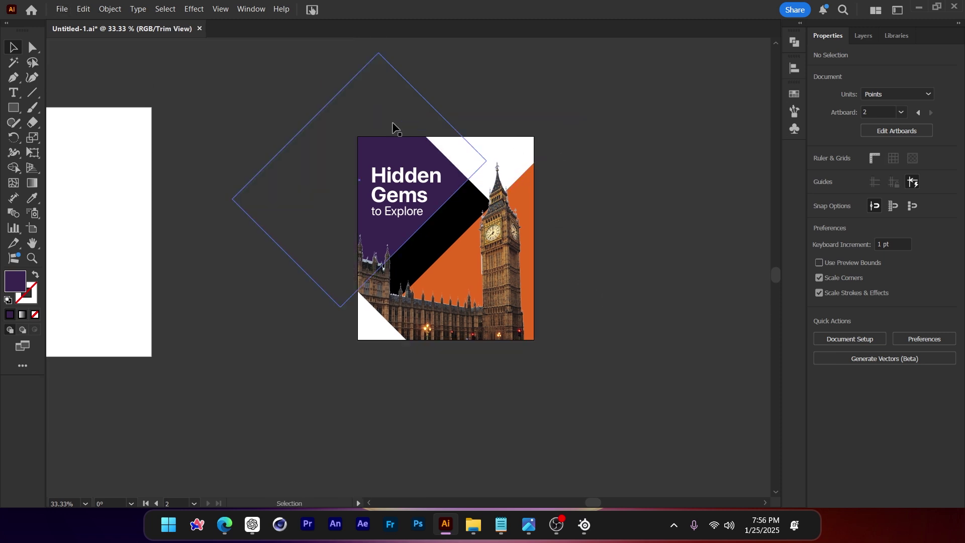
scroll(477, 212, "down", 1)
scroll(477, 211, "down", 1)
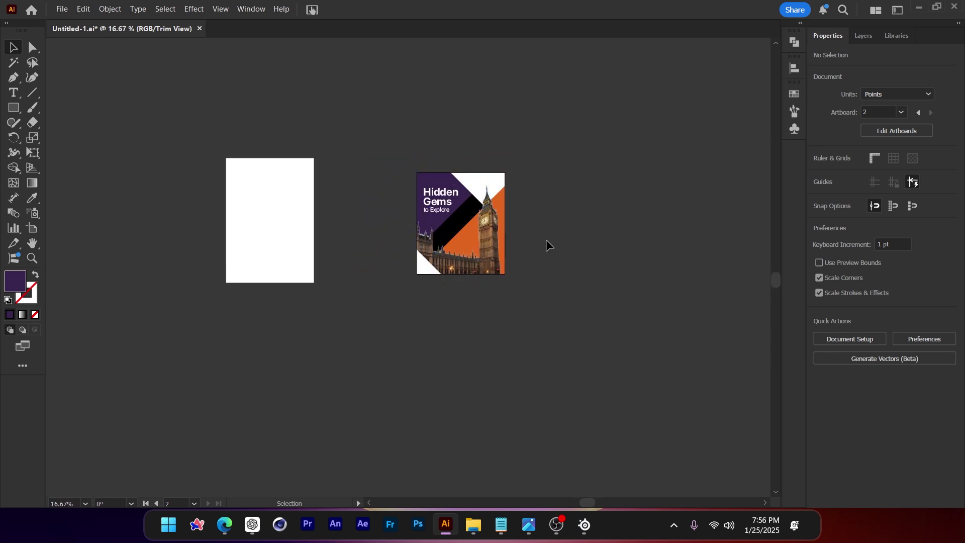
scroll(437, 180, "down", 1)
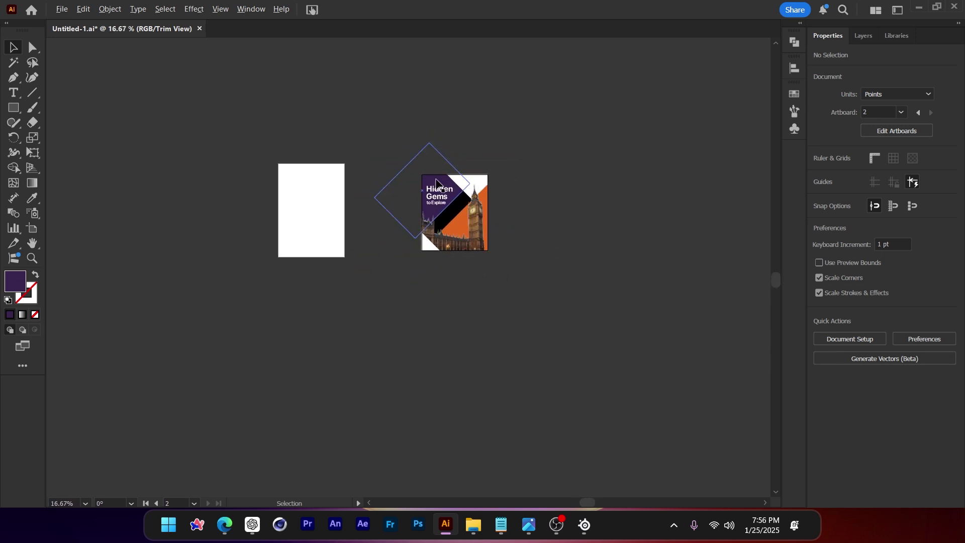
scroll(455, 187, "up", 1)
scroll(478, 214, "up", 3)
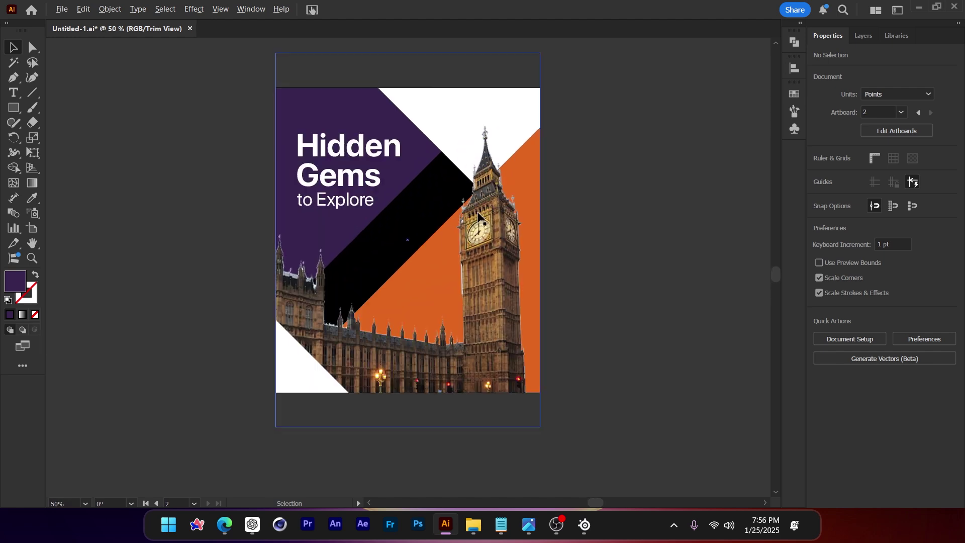
key("ctrl+;")
left_click_drag(574, 230, 605, 256)
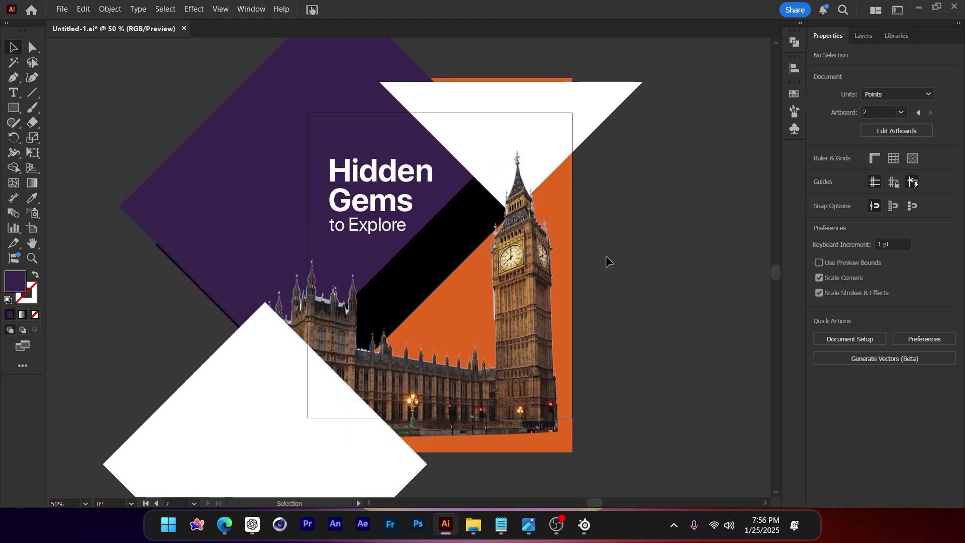
scroll(606, 260, "down", 1)
left_click_drag(392, 270, 421, 310)
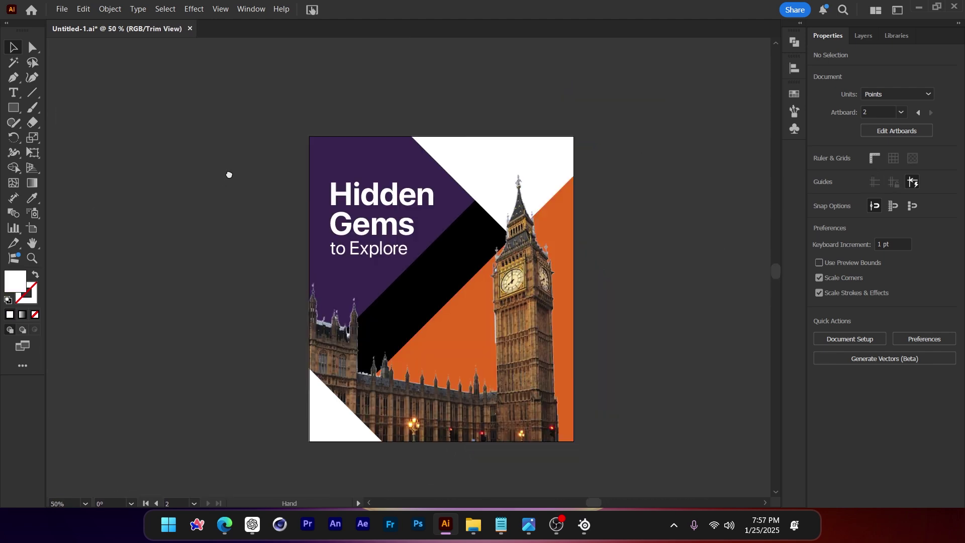
left_click_drag(228, 174, 213, 127)
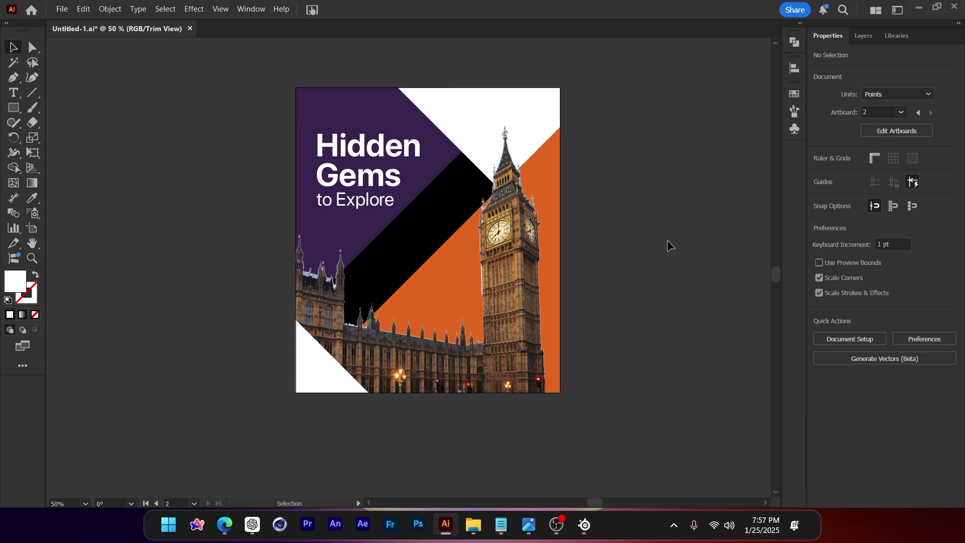
Switch back to Illustrator and start relinking the Big Ben image, pngegg (1).png, to another file
left_click(509, 243)
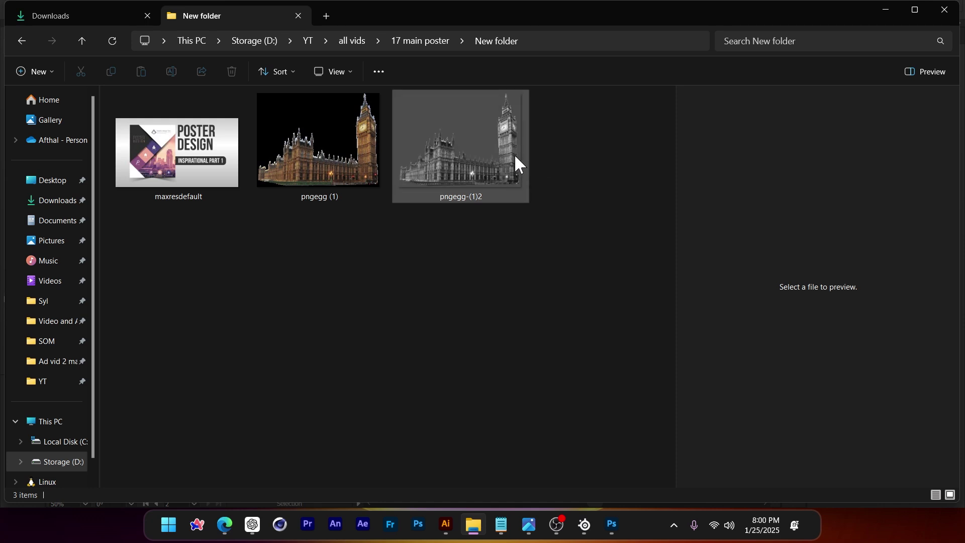
key("alt+Tab")
left_click(501, 240)
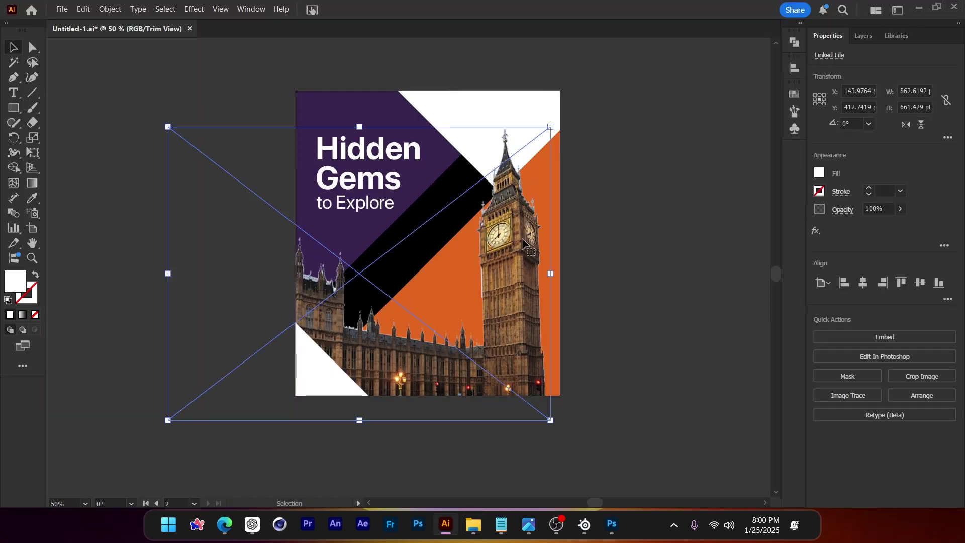
left_click(833, 59)
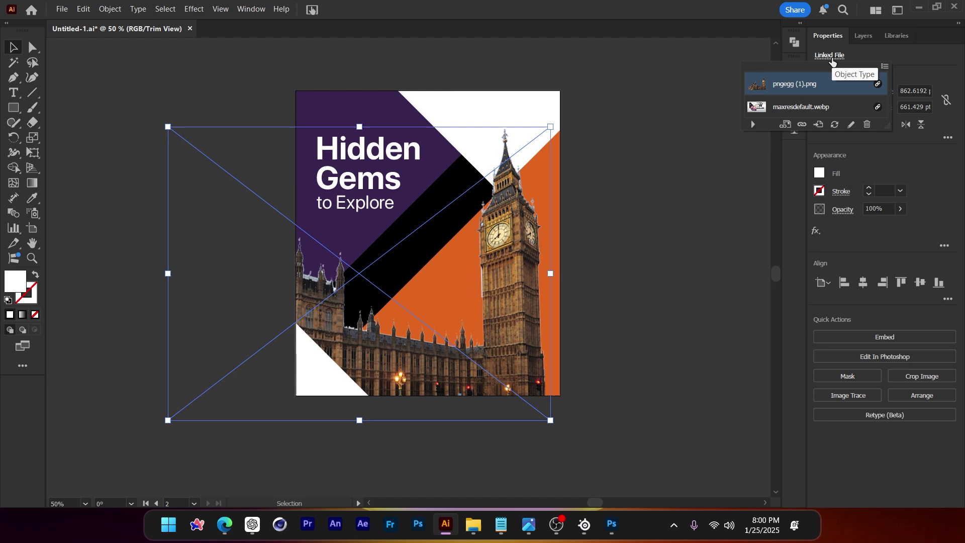
left_click(803, 124)
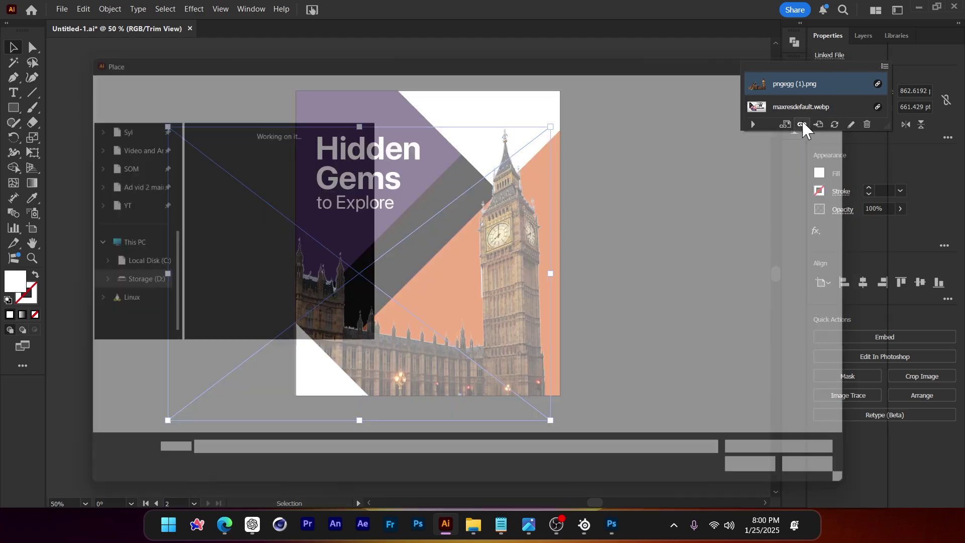